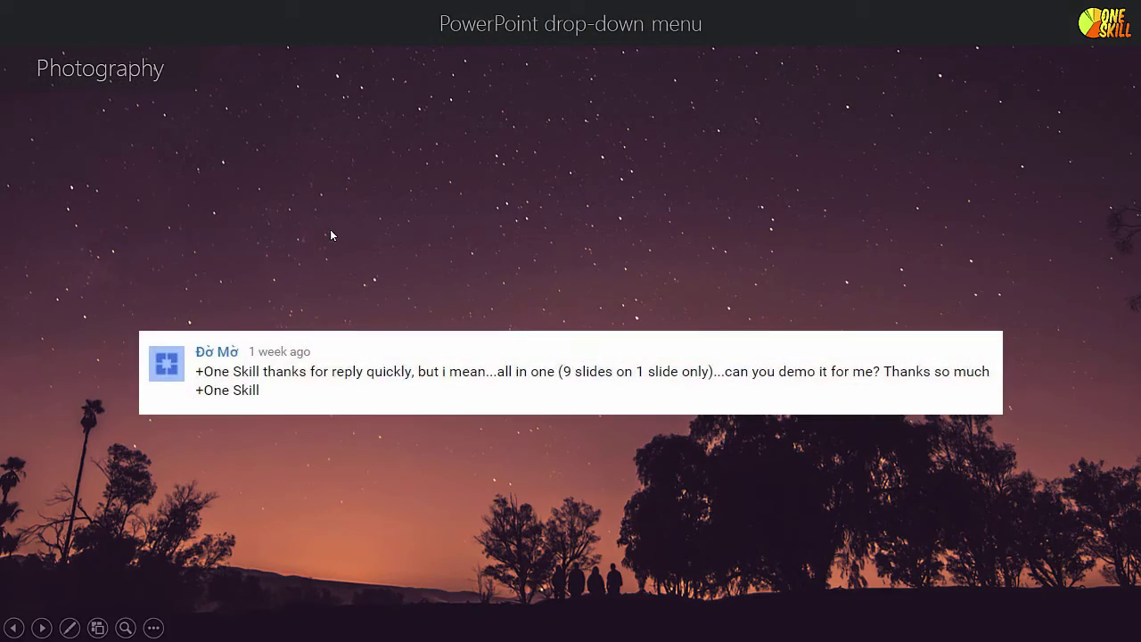
# Test the Photography drop-down in the slide show by opening and closing it, switching between Nature and Animals, and exiting the show.
pyautogui.click(178, 77)
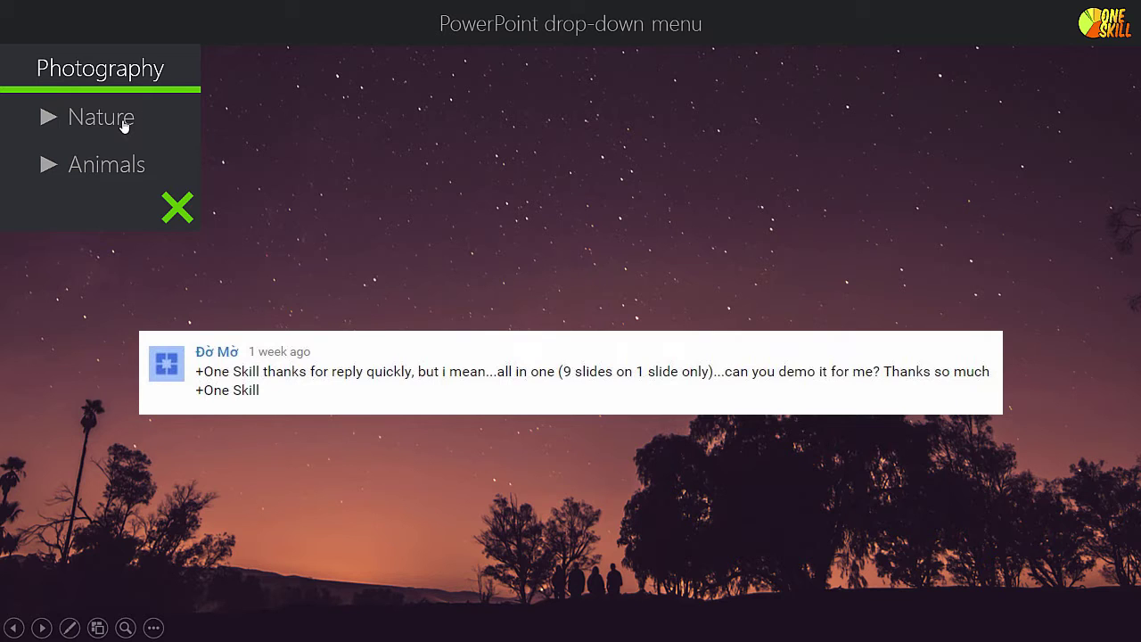
pyautogui.click(177, 208)
pyautogui.click(169, 84)
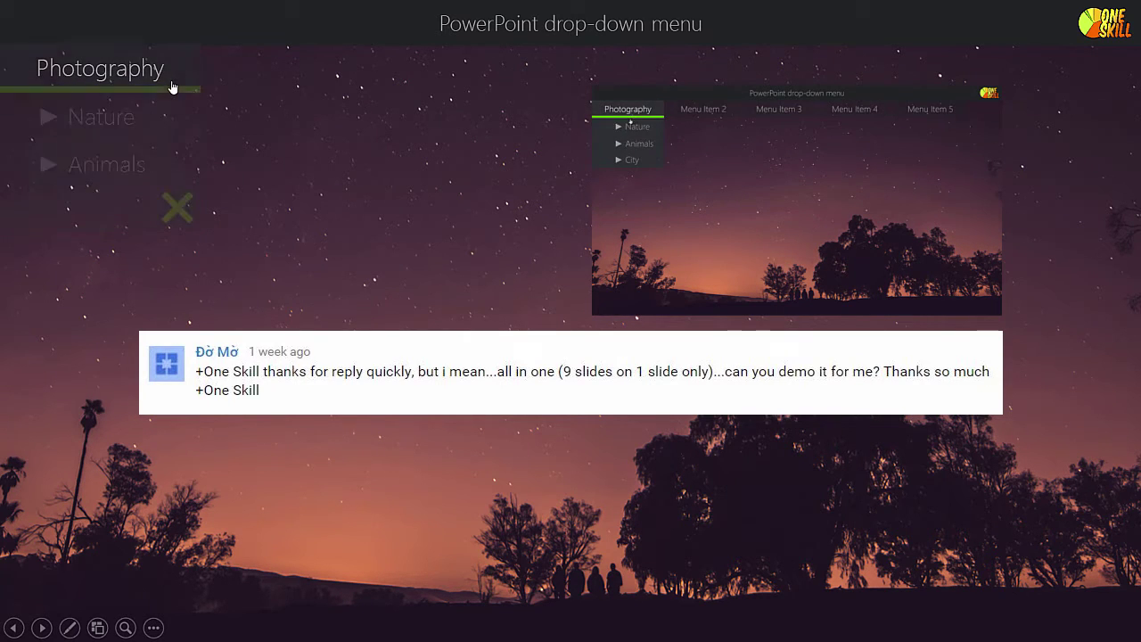
pyautogui.click(122, 129)
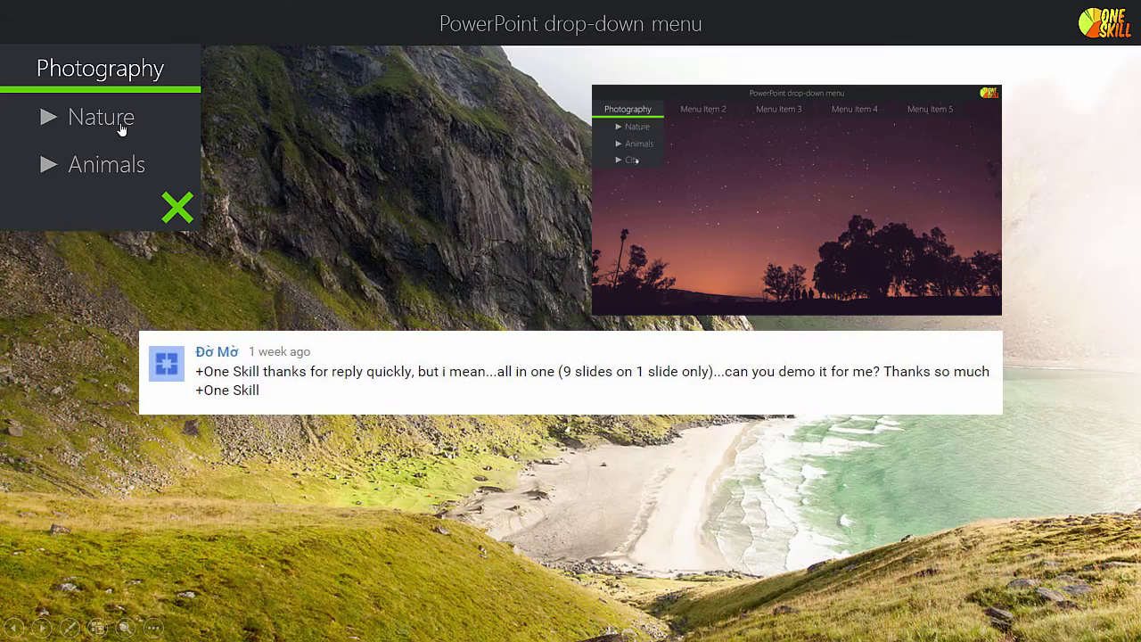
pyautogui.click(120, 171)
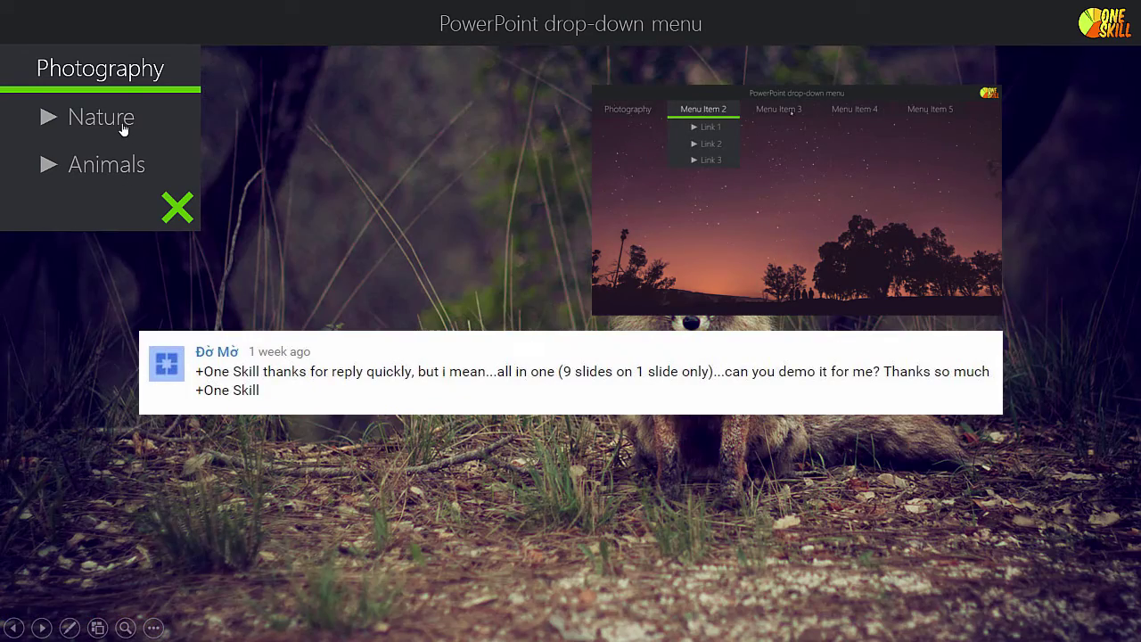
pyautogui.click(124, 130)
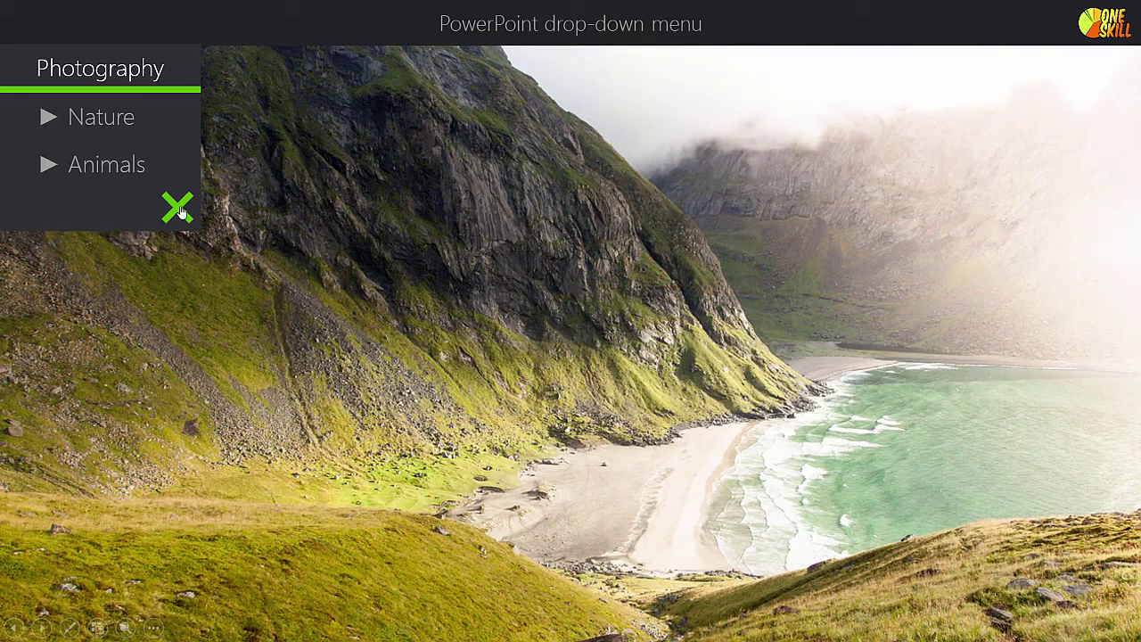
pyautogui.click(177, 211)
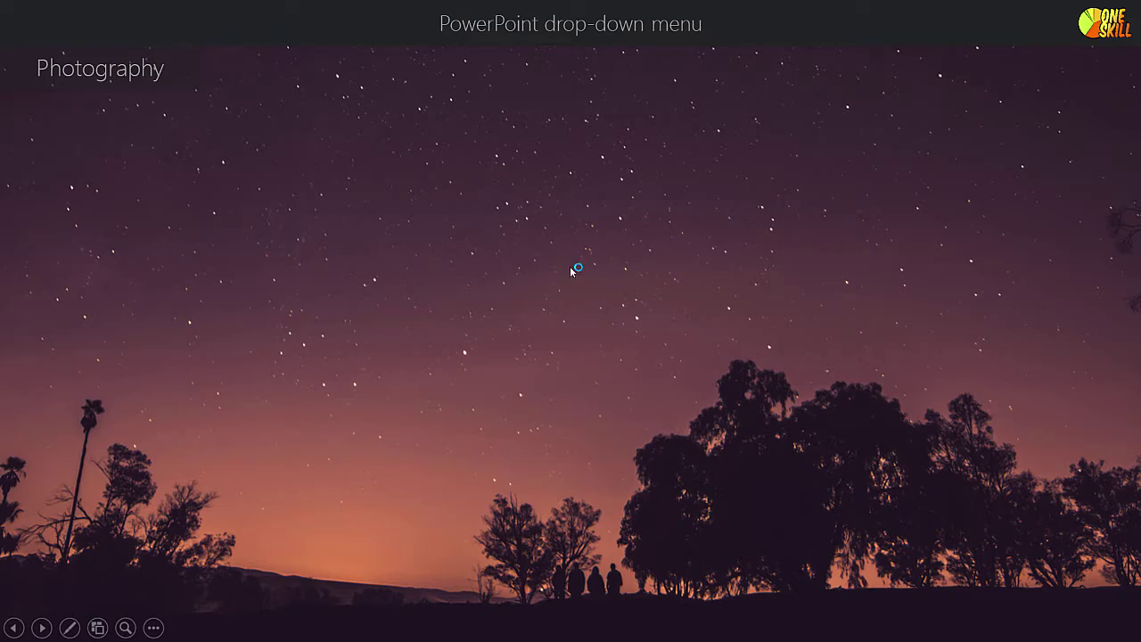
pyautogui.press('Escape')
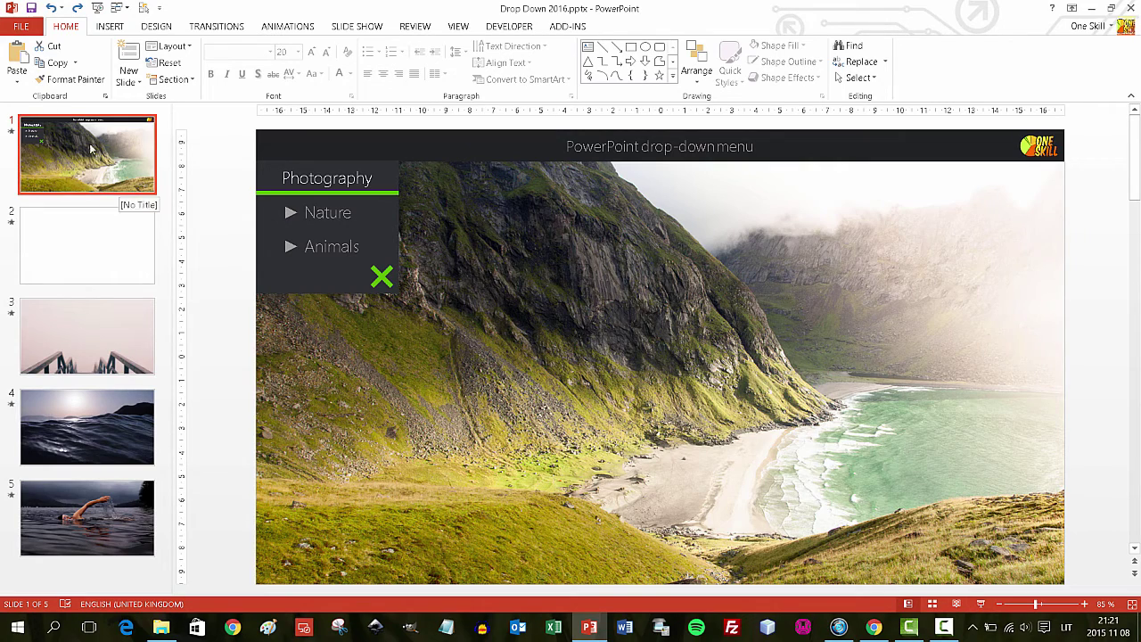
# Move the stacked background pictures and the title bar on slide 1 apart to expose the layers beneath.
pyautogui.moveTo(172, 174); pyautogui.dragTo(198, 294)
pyautogui.moveTo(1031, 606); pyautogui.dragTo(1019, 604)
pyautogui.click(764, 344)
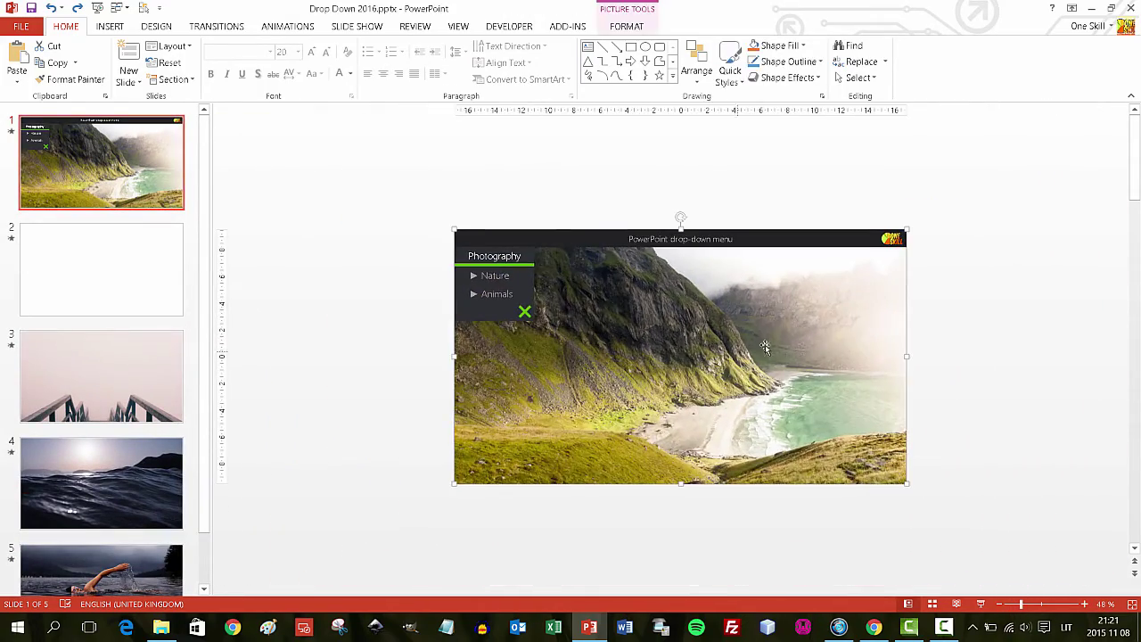
pyautogui.moveTo(765, 344); pyautogui.dragTo(579, 507)
pyautogui.moveTo(768, 268); pyautogui.dragTo(1080, 360)
pyautogui.moveTo(607, 360); pyautogui.dragTo(641, 380)
pyautogui.moveTo(454, 188); pyautogui.dragTo(446, 196)
pyautogui.hotkey('ctrl', 'z')
pyautogui.moveTo(844, 274); pyautogui.dragTo(912, 265)
pyautogui.moveTo(553, 374); pyautogui.dragTo(634, 443)
pyautogui.moveTo(467, 134); pyautogui.dragTo(886, 170)
pyautogui.moveTo(748, 133); pyautogui.dragTo(872, 181)
# Spread the Photography menu's header, panel, Nature and Animals items apart on slide 1 and select the green close cross.
pyautogui.click(267, 192)
pyautogui.scroll(5, 276, 183)
pyautogui.scroll(1, 416, 157)
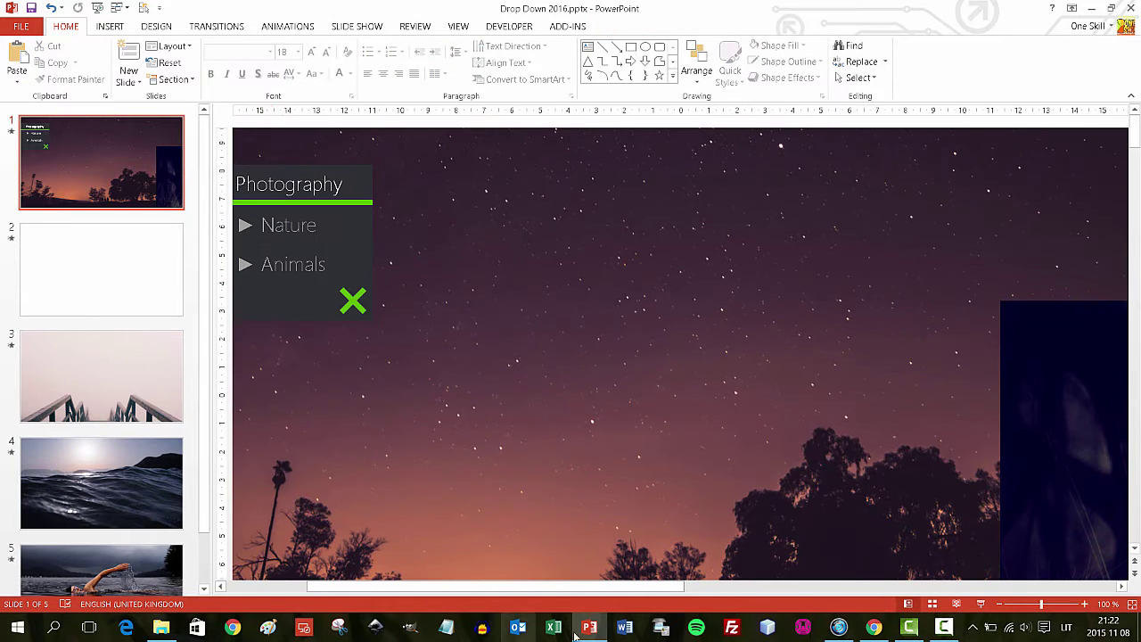
pyautogui.click(443, 203)
pyautogui.moveTo(443, 203); pyautogui.dragTo(653, 227)
pyautogui.moveTo(399, 225); pyautogui.dragTo(350, 373)
pyautogui.click(387, 264)
pyautogui.moveTo(403, 248); pyautogui.dragTo(476, 420)
pyautogui.click(424, 300)
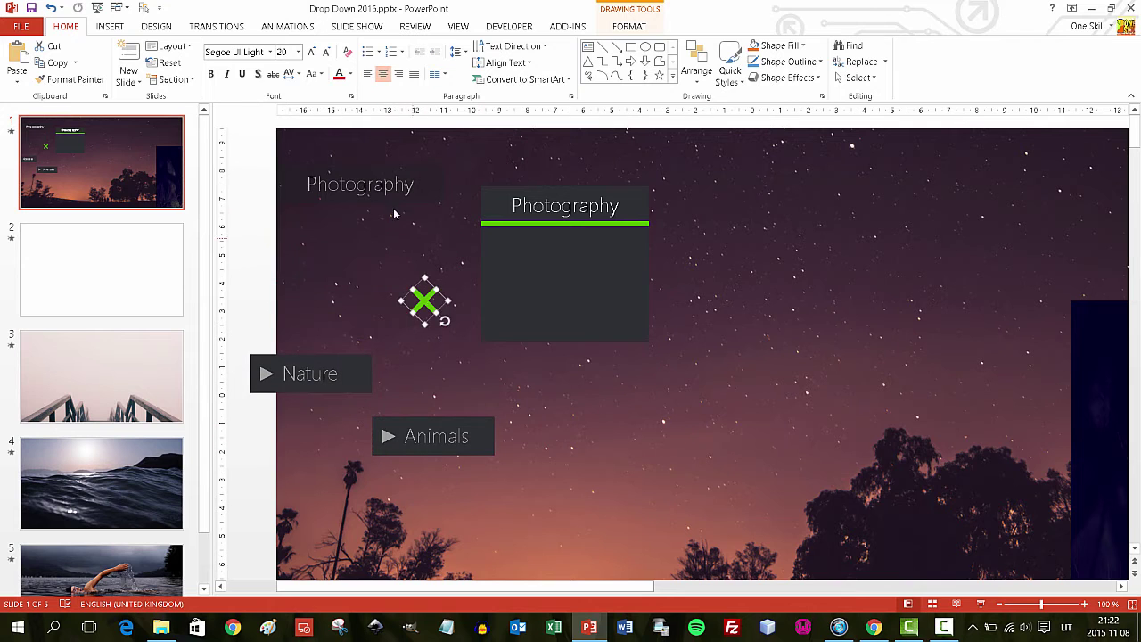
# Undo all the object moves on slide 1 to restore the original layout.
pyautogui.click(501, 241)
pyautogui.click(263, 239)
pyautogui.hotkey('ctrl', 'z')
pyautogui.hotkey('ctrl', 'z')
pyautogui.hotkey('ctrl', 'z')
pyautogui.hotkey('ctrl', 'z')
pyautogui.hotkey('ctrl', 'z')
pyautogui.hotkey('ctrl', 'z')
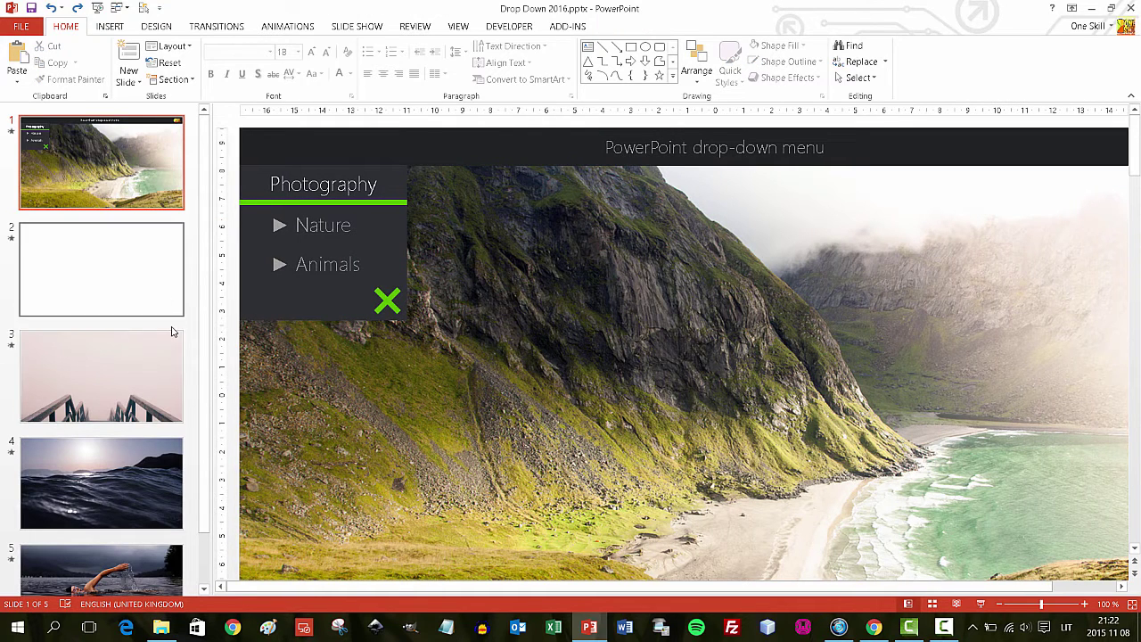
# Copy the wooden railing picture from slide 3 and paste it onto the blank slide 2.
pyautogui.click(151, 256)
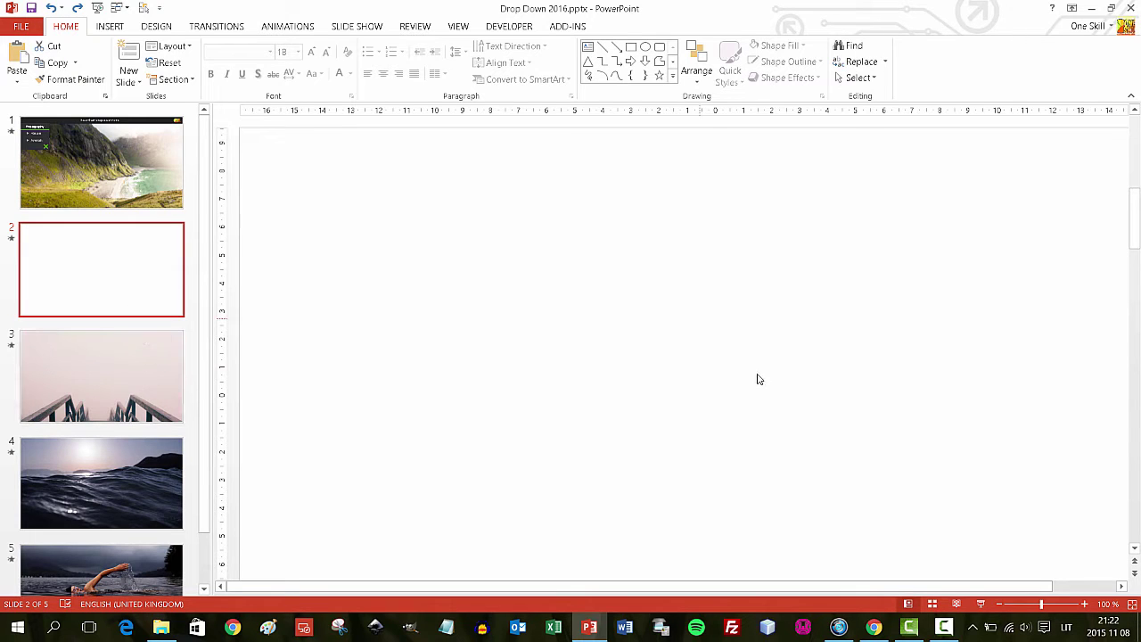
pyautogui.scroll(-3, 713, 331)
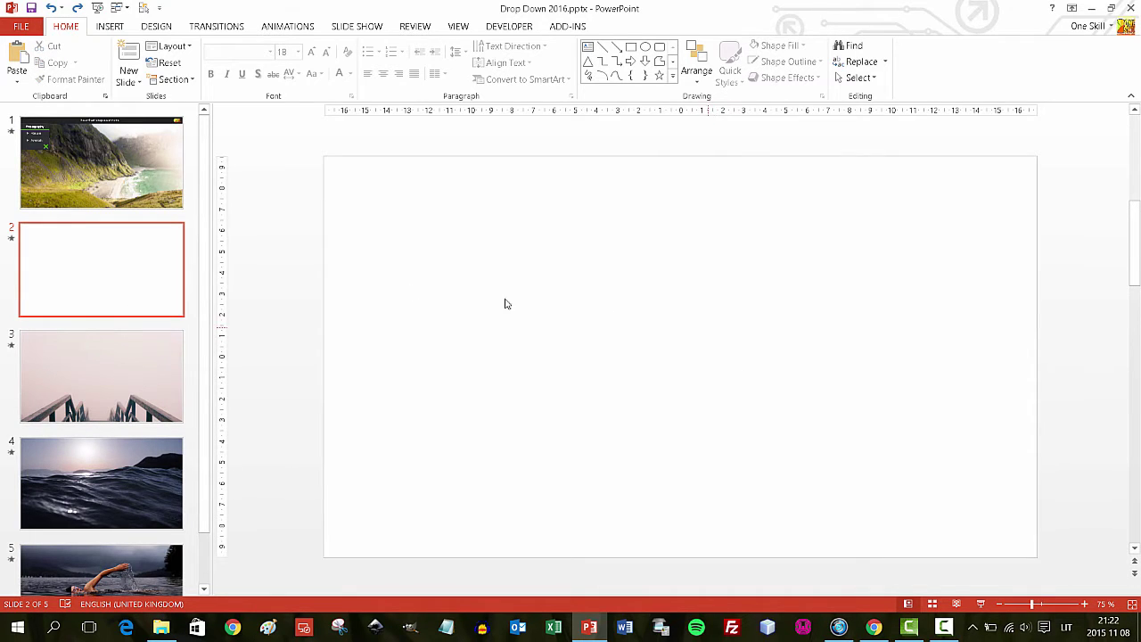
pyautogui.click(158, 361)
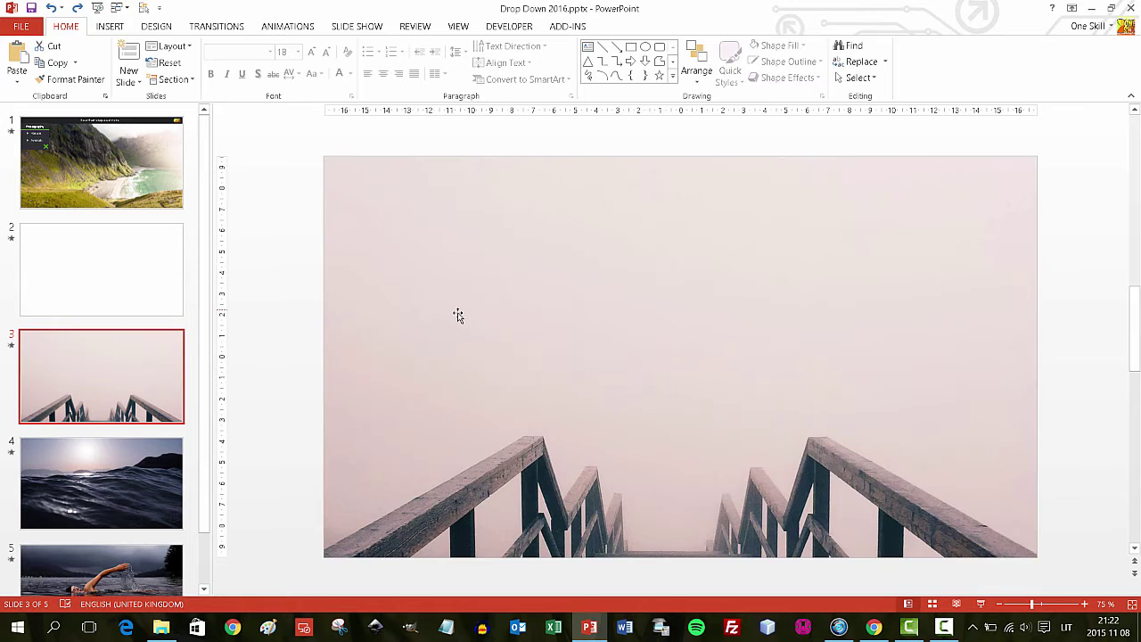
pyautogui.click(458, 312)
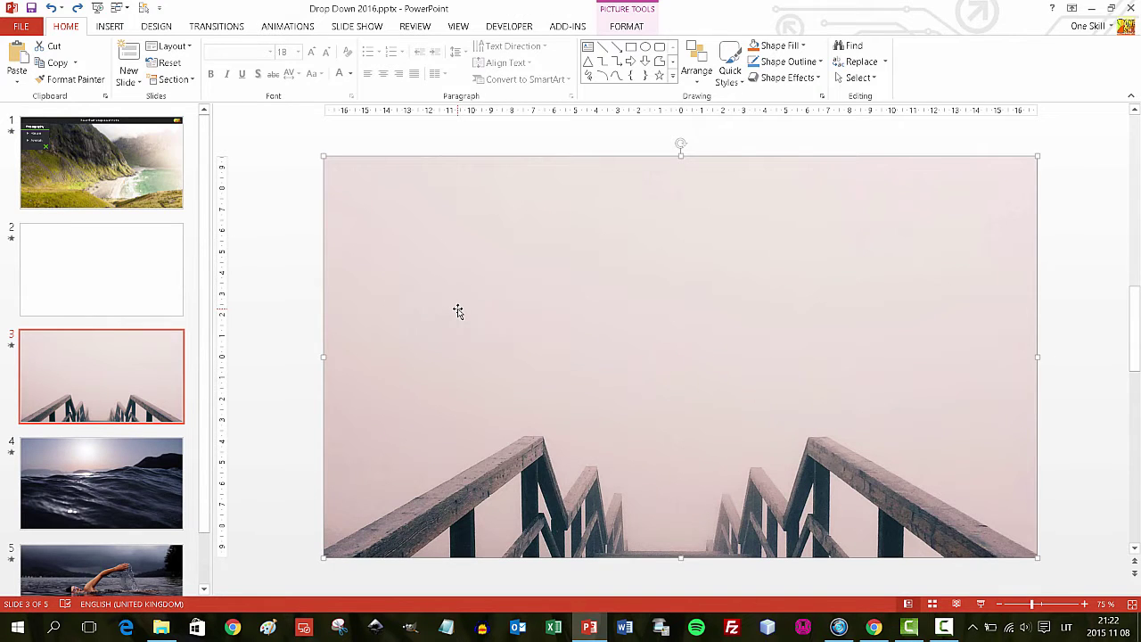
pyautogui.click(172, 305)
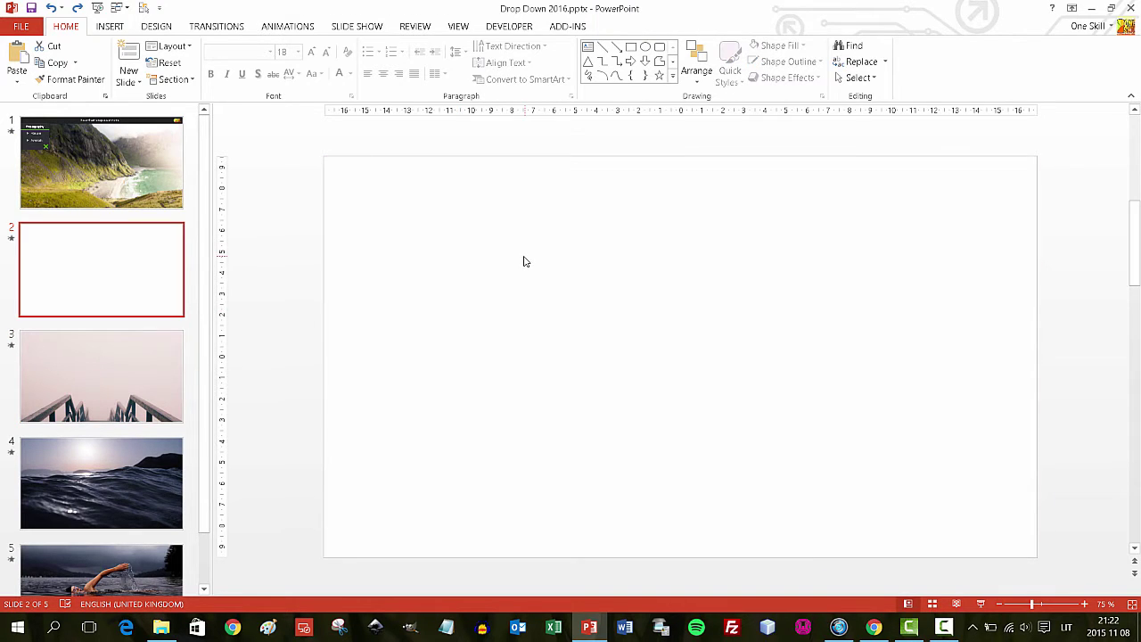
pyautogui.hotkey('ctrl', 'v')
pyautogui.click(277, 217)
# Copy the "PowerPoint drop-down menu" title bar from slide 1 and paste it onto slide 2.
pyautogui.click(178, 121)
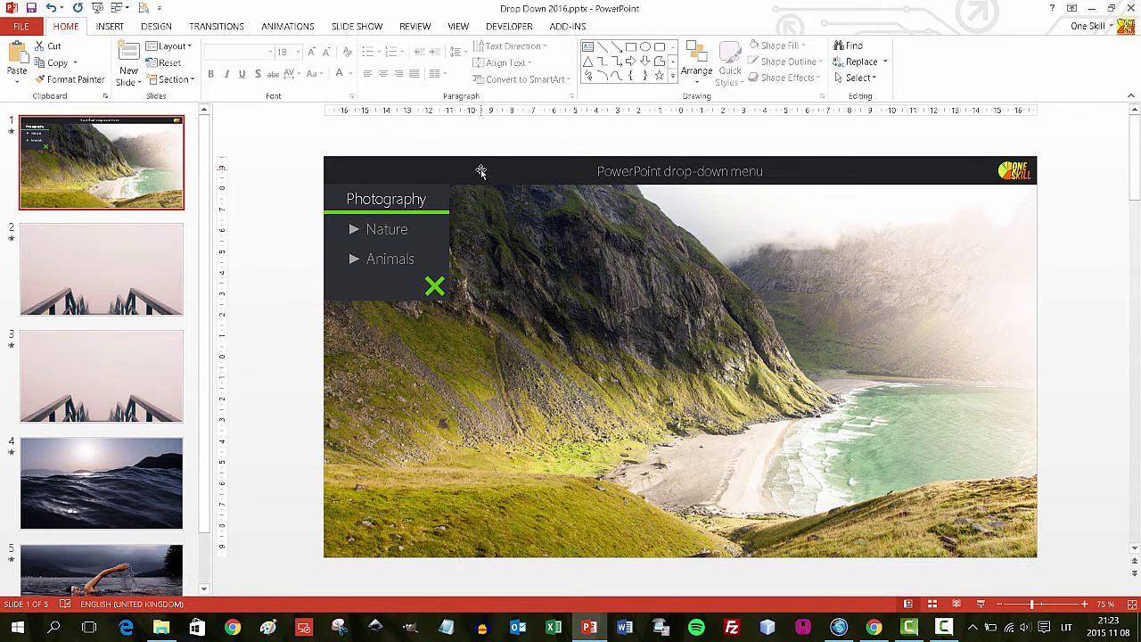
pyautogui.click(480, 171)
pyautogui.click(135, 269)
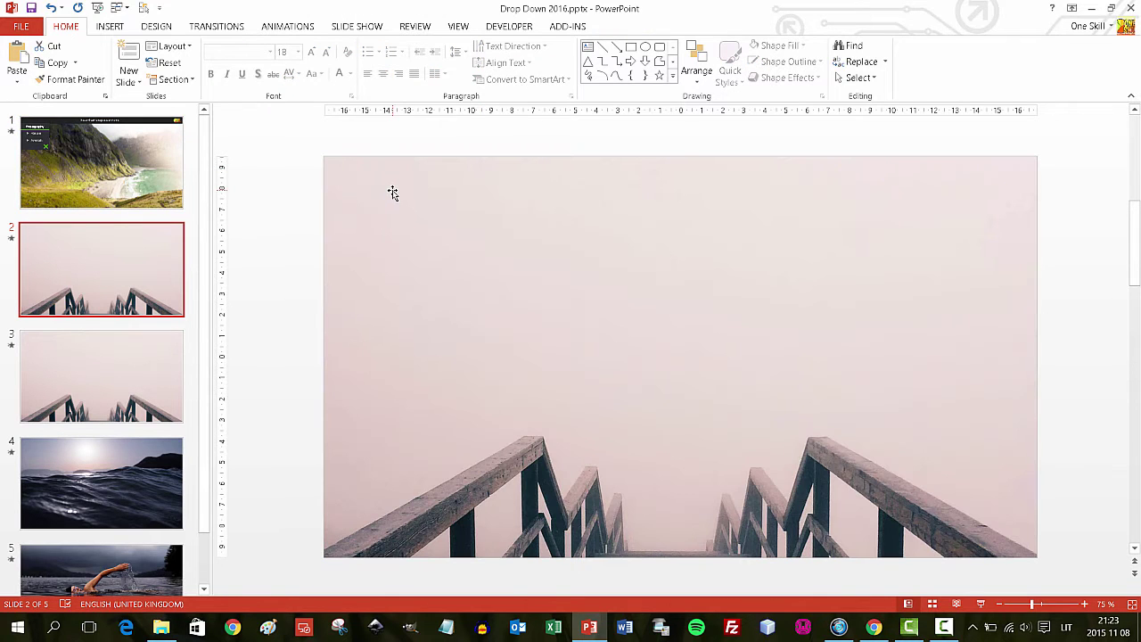
pyautogui.hotkey('ctrl', 'v')
pyautogui.click(282, 180)
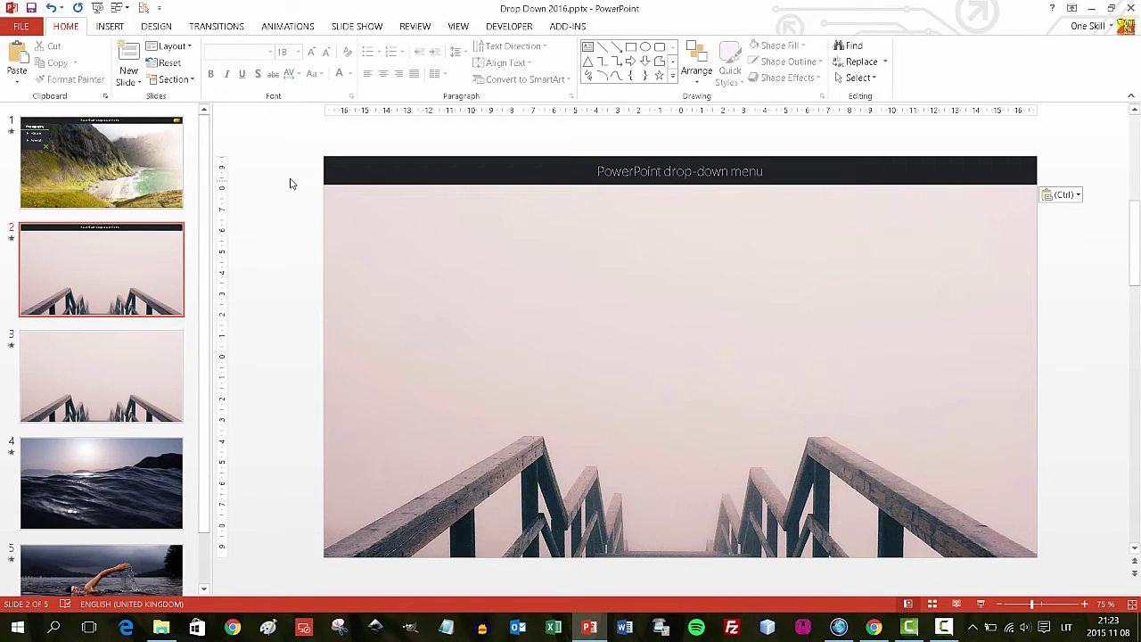
# Run the slide show from slide 1, check how the Photography menu opens and closes, and return to editing.
pyautogui.click(393, 258)
pyautogui.click(161, 169)
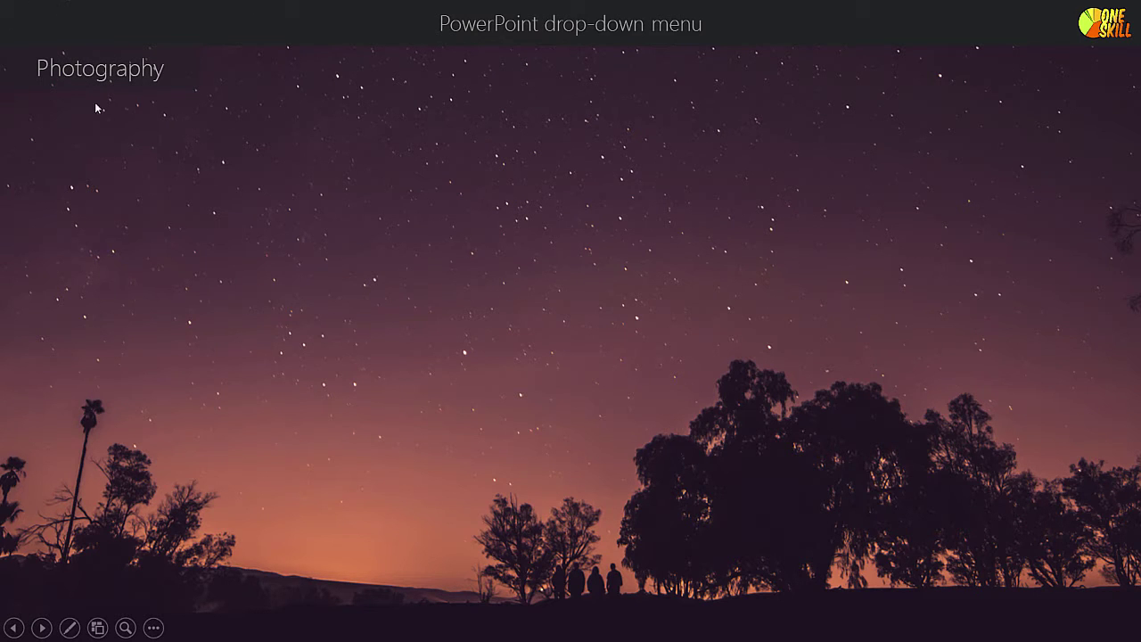
pyautogui.click(181, 99)
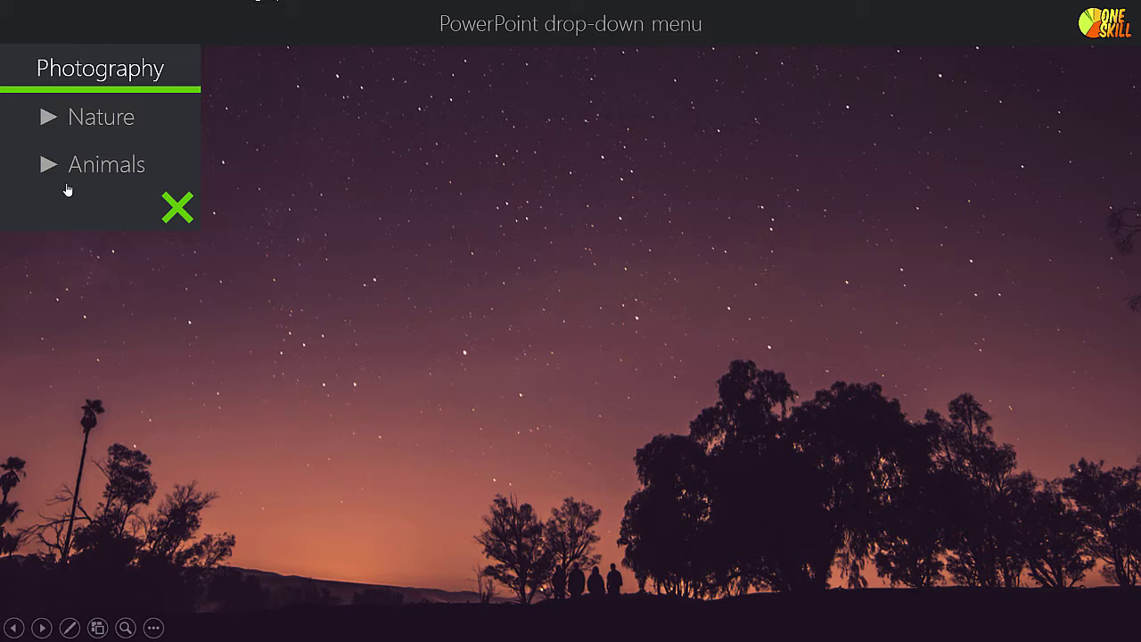
pyautogui.click(181, 214)
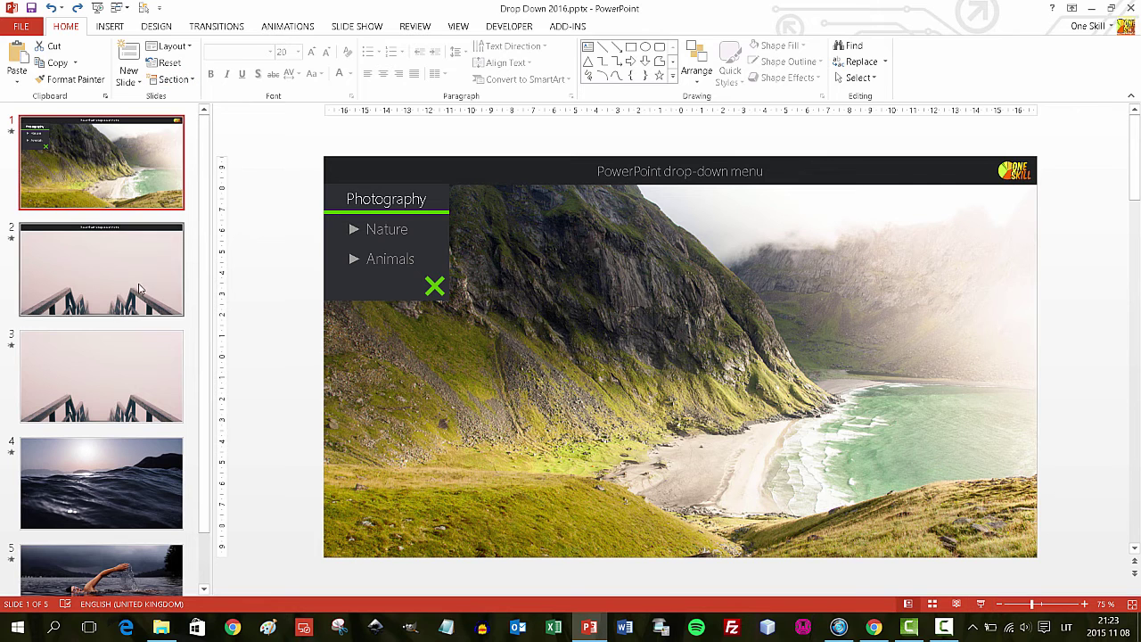
pyautogui.click(123, 272)
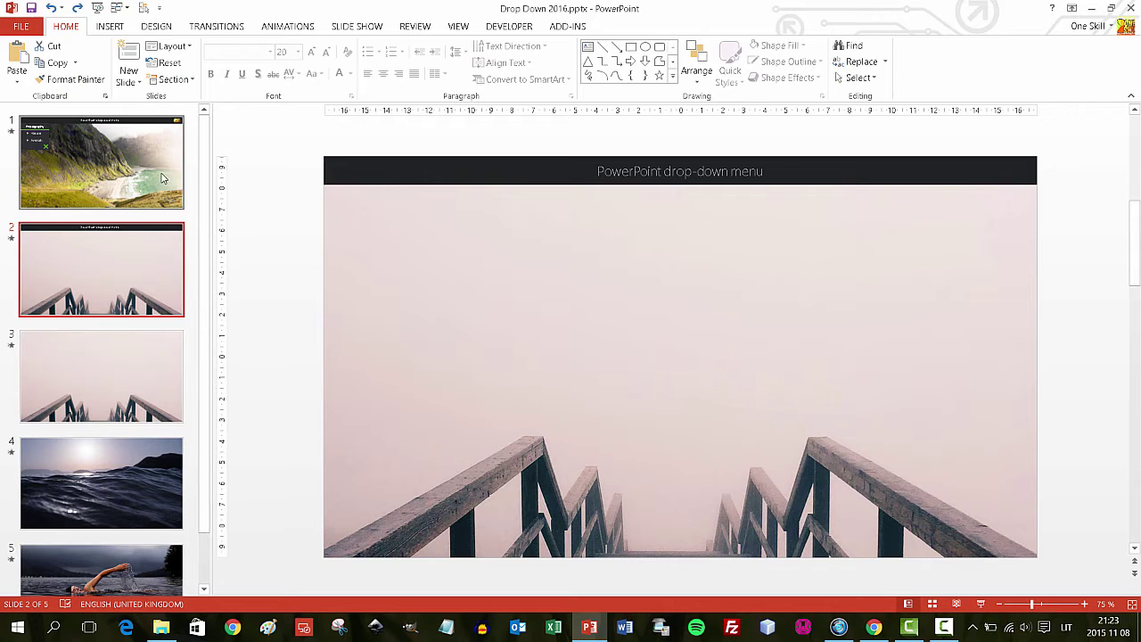
pyautogui.click(160, 183)
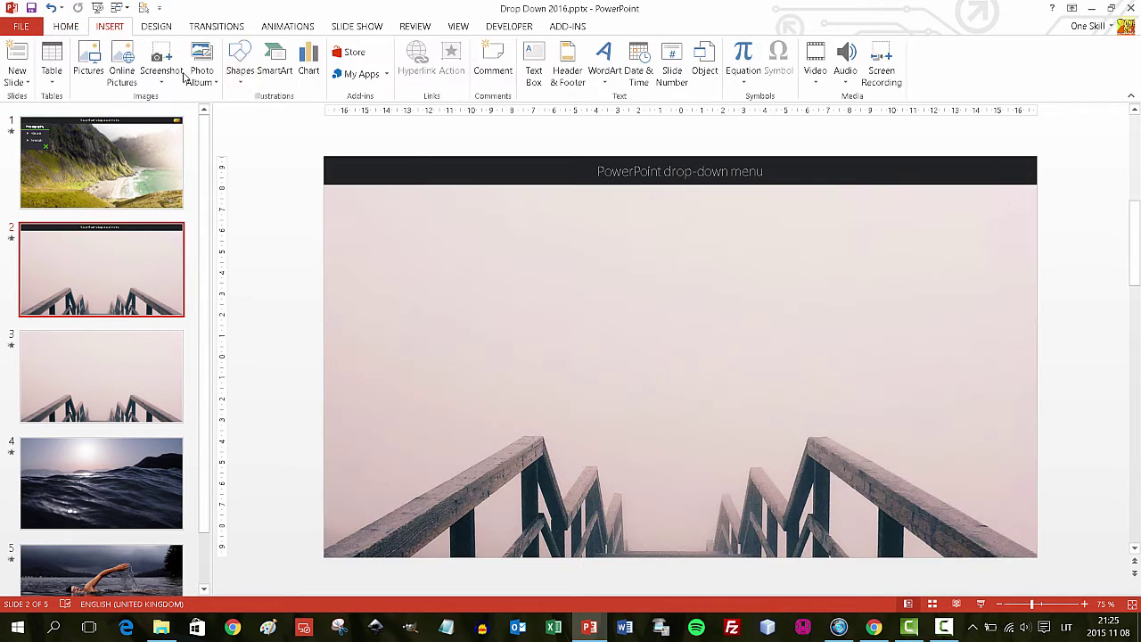
# Draw a rectangle about 6.21 cm wide and 1.47 cm high below slide 2's title bar, with black fill and no outline.
pyautogui.moveTo(373, 216); pyautogui.dragTo(497, 247)
pyautogui.click(528, 45)
pyautogui.click(514, 77)
pyautogui.click(534, 61)
pyautogui.click(526, 215)
pyautogui.click(540, 46)
pyautogui.click(554, 222)
pyautogui.click(553, 46)
pyautogui.click(75, 30)
pyautogui.click(629, 26)
pyautogui.click(526, 44)
pyautogui.press('Escape')
pyautogui.rightClick(485, 178)
# Set the black rectangle's fill transparency to 50% and label it Photography.
pyautogui.rightClick(425, 227)
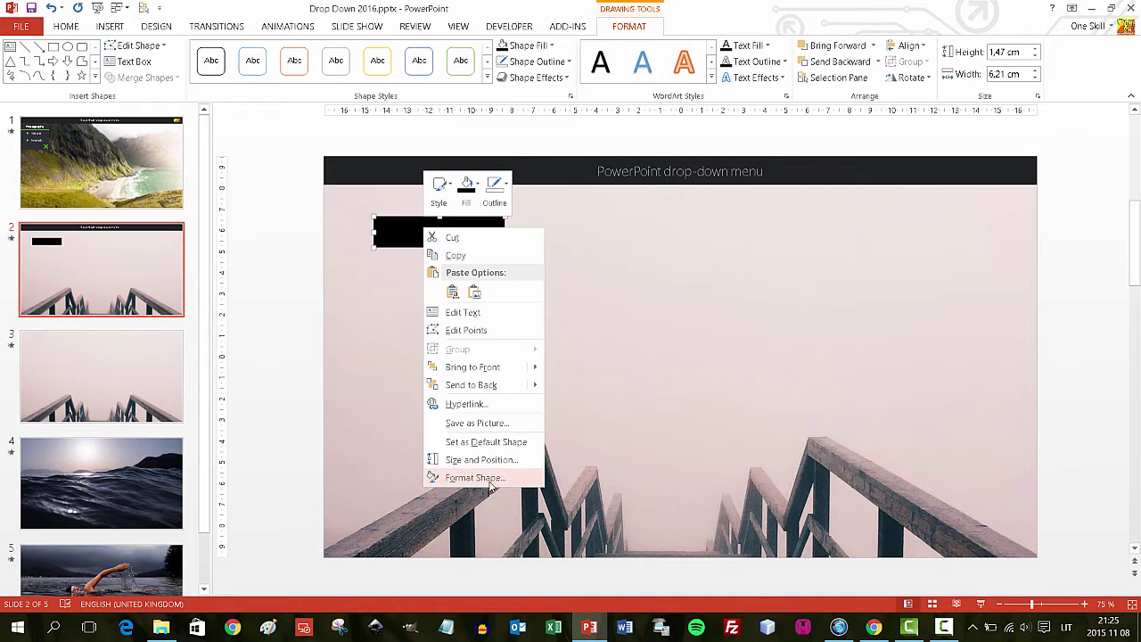
pyautogui.click(488, 479)
pyautogui.click(962, 197)
pyautogui.moveTo(1092, 348); pyautogui.dragTo(1052, 346)
pyautogui.write('50')
pyautogui.press('Return')
pyautogui.click(1128, 117)
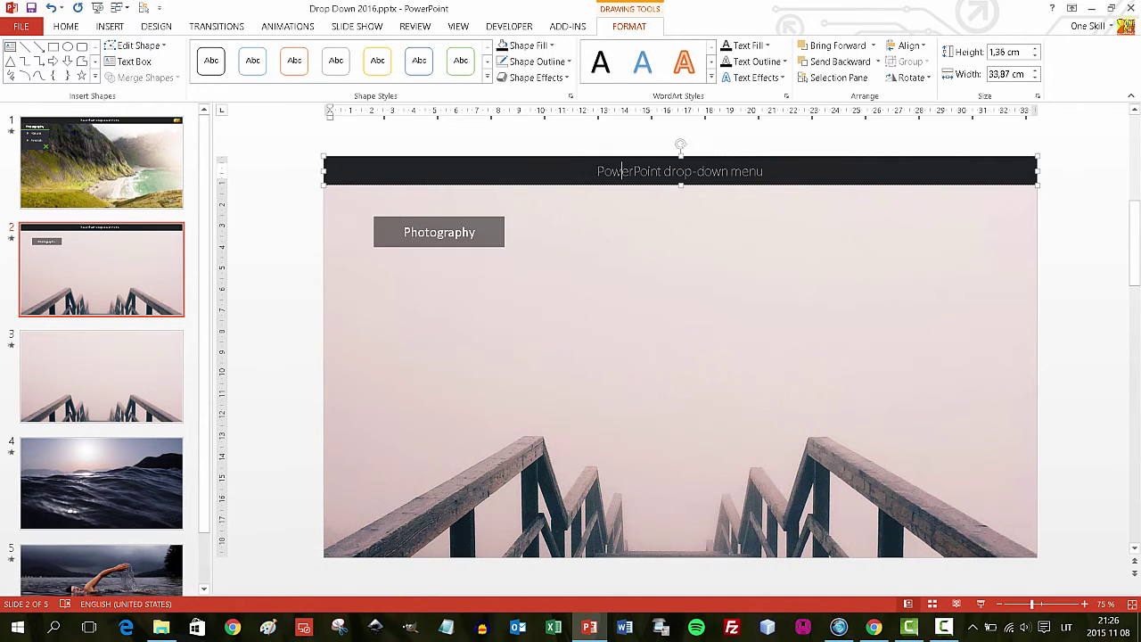
# Set the Photography label's font to Segoe UI Light and place its box directly beneath the title bar.
pyautogui.click(66, 26)
pyautogui.click(245, 51)
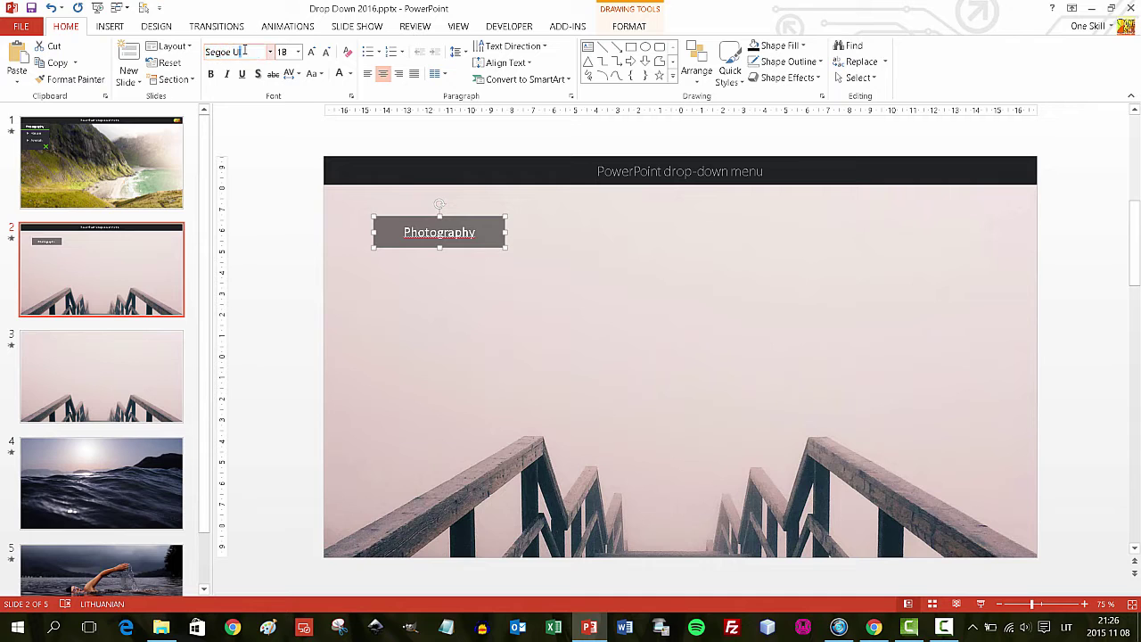
pyautogui.write('Segoe UI Light')
pyautogui.press('Return')
pyautogui.moveTo(395, 245); pyautogui.dragTo(407, 198)
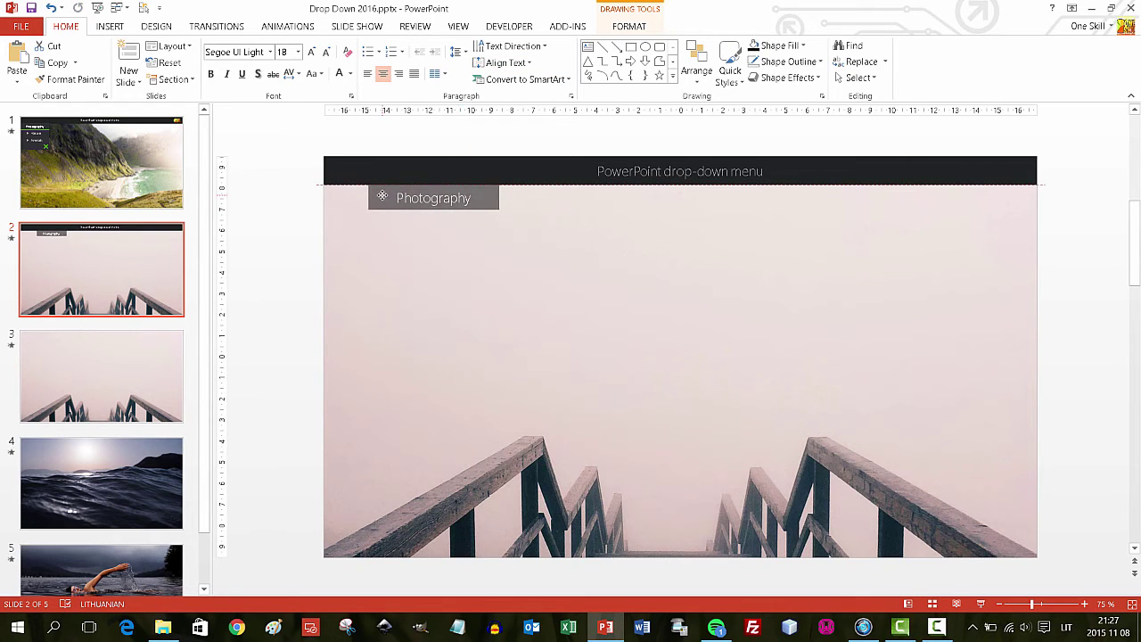
pyautogui.click(294, 209)
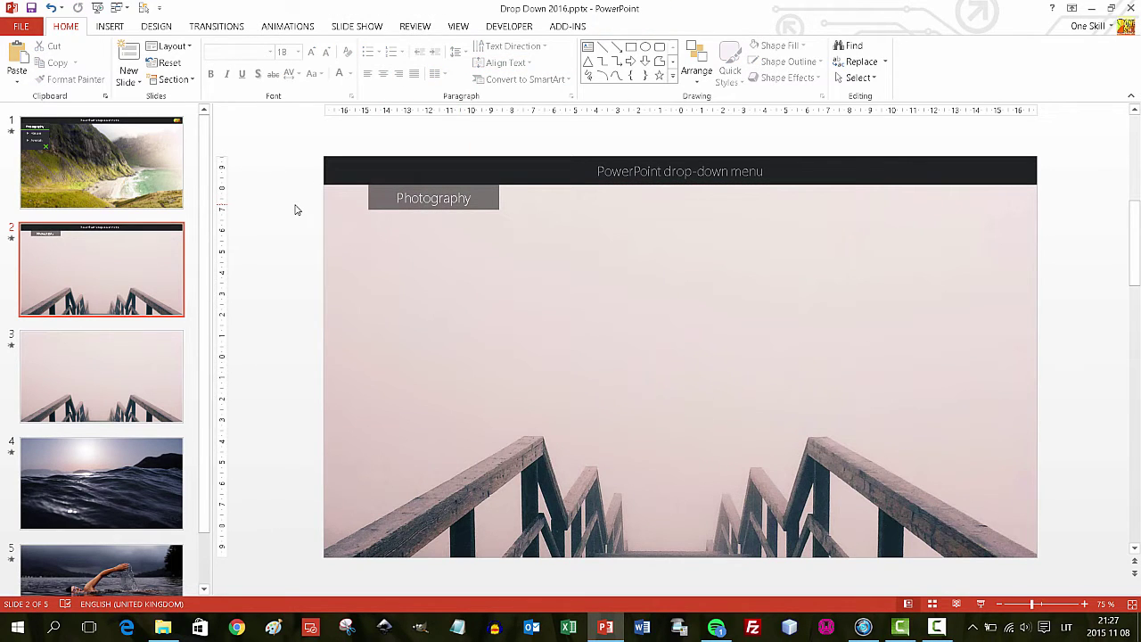
# Duplicate the Photography box and enlarge the copy into a panel 6.21 cm wide and about 7.65 cm high over the original.
pyautogui.click(497, 217)
pyautogui.hotkey('ctrl', 'd')
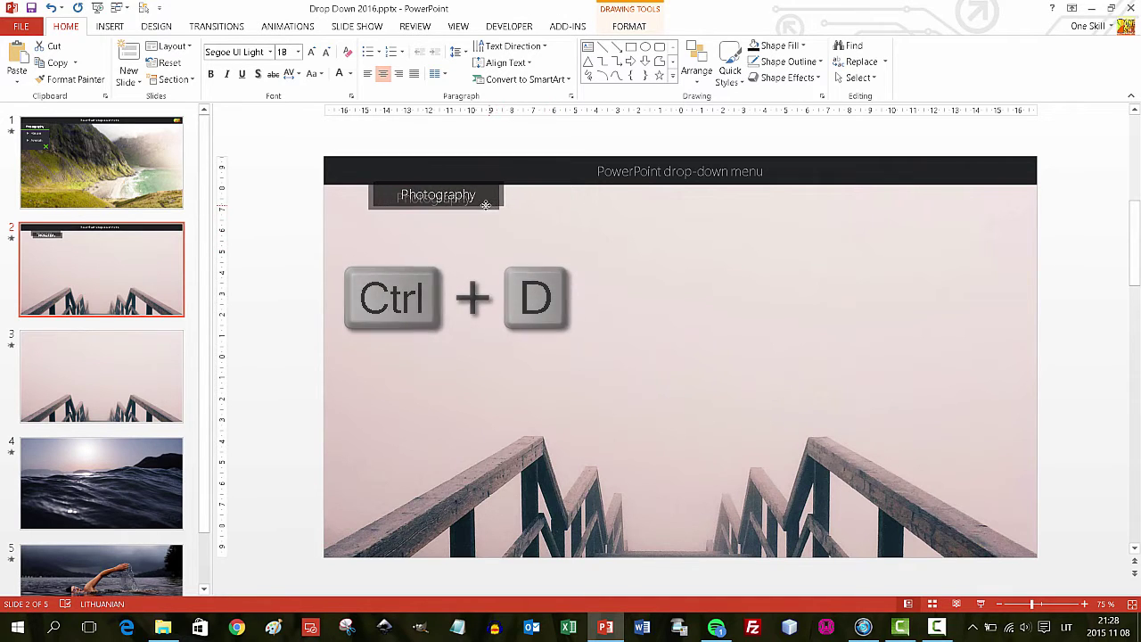
pyautogui.moveTo(493, 216); pyautogui.dragTo(655, 240)
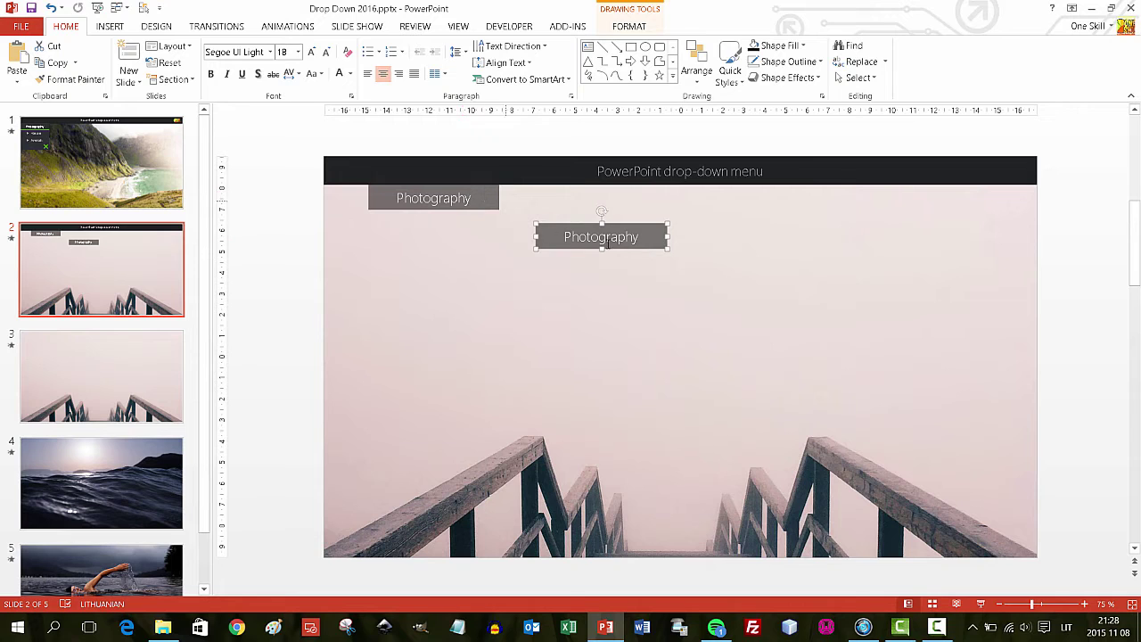
pyautogui.moveTo(644, 231); pyautogui.dragTo(462, 349)
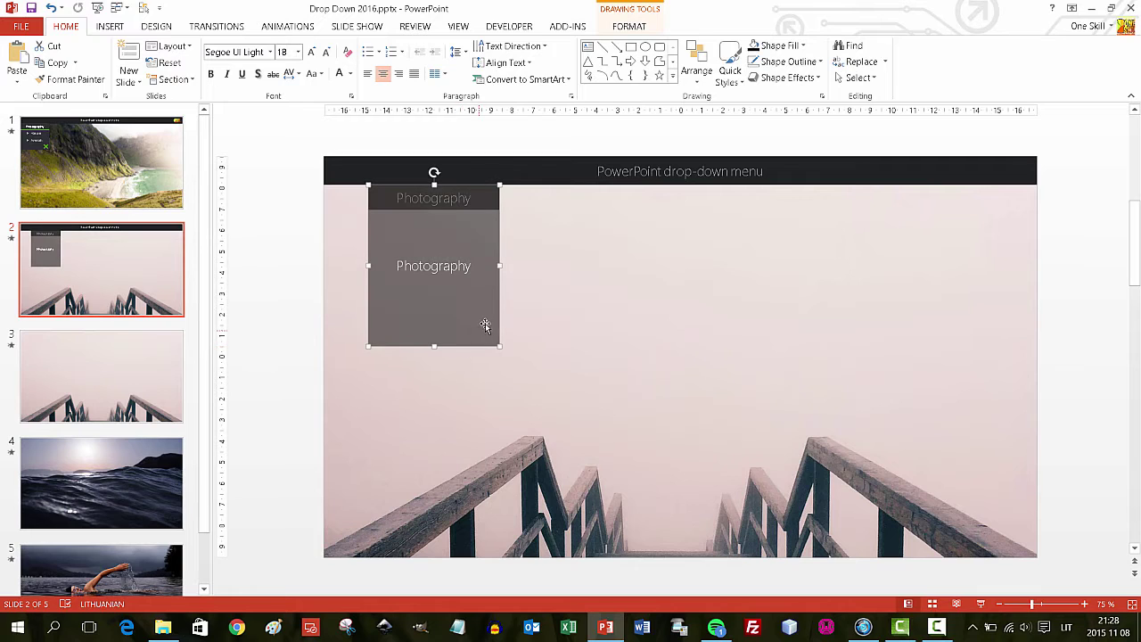
# Align the Photography text to the top of the enlarged panel.
pyautogui.click(505, 62)
pyautogui.click(536, 99)
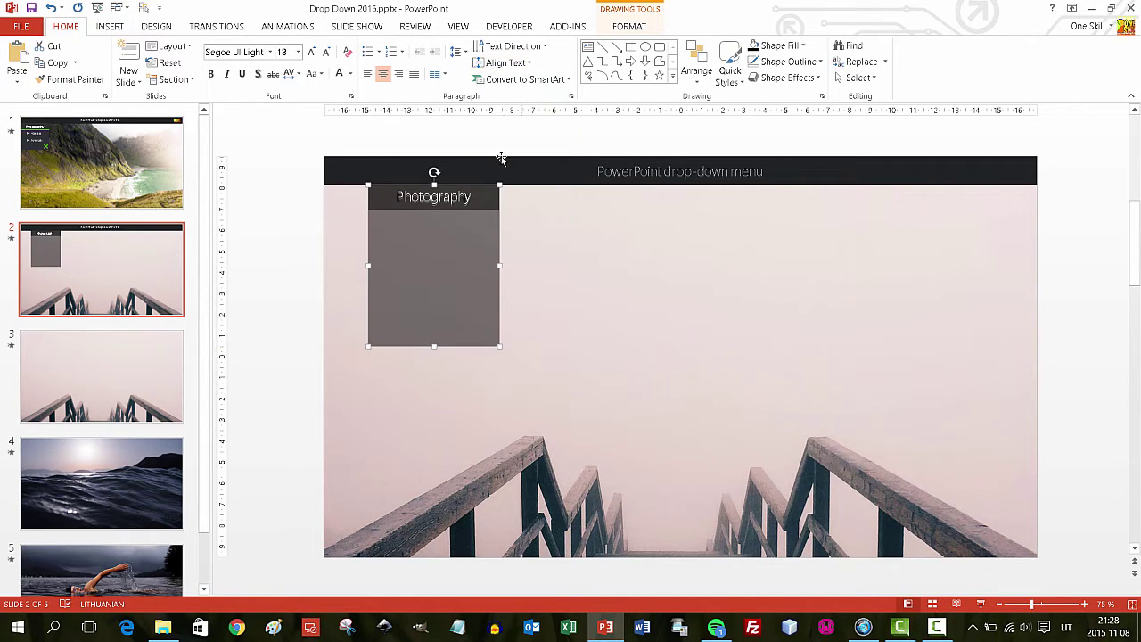
pyautogui.click(303, 223)
# Set the enlarged Photography panel's fill transparency to 50%.
pyautogui.scroll(3, 433, 229)
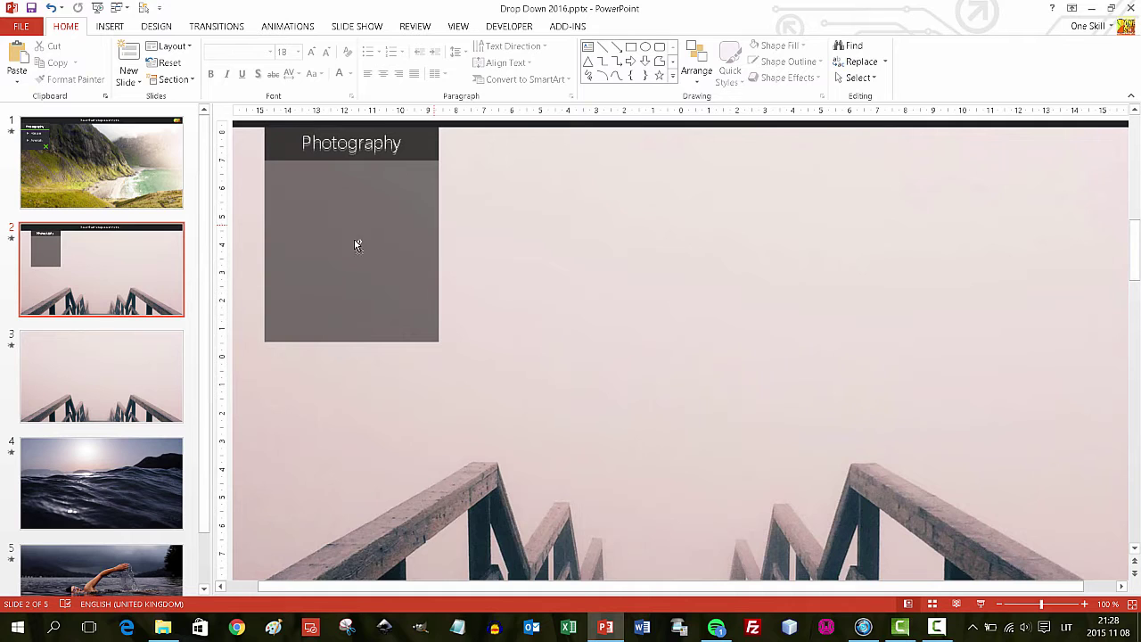
pyautogui.scroll(1, 361, 255)
pyautogui.click(370, 266)
pyautogui.click(628, 27)
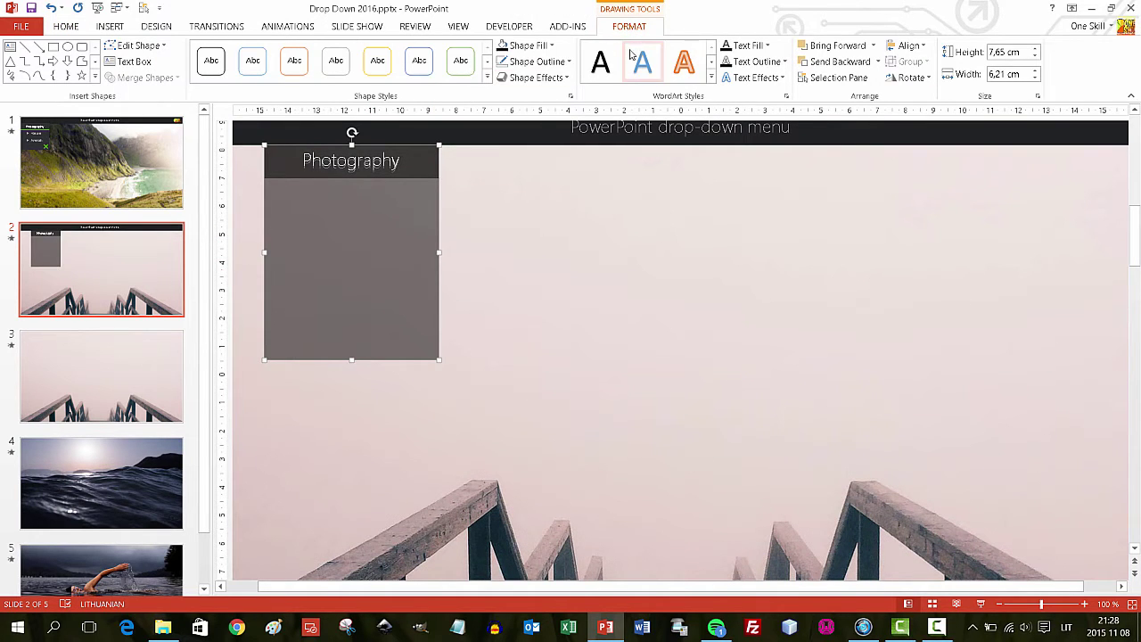
pyautogui.rightClick(440, 236)
pyautogui.click(446, 502)
pyautogui.moveTo(1029, 352)
pyautogui.mouseDown()
pyautogui.moveTo(1002, 354)
pyautogui.moveTo(1037, 348)
pyautogui.mouseUp()
pyautogui.write('50')
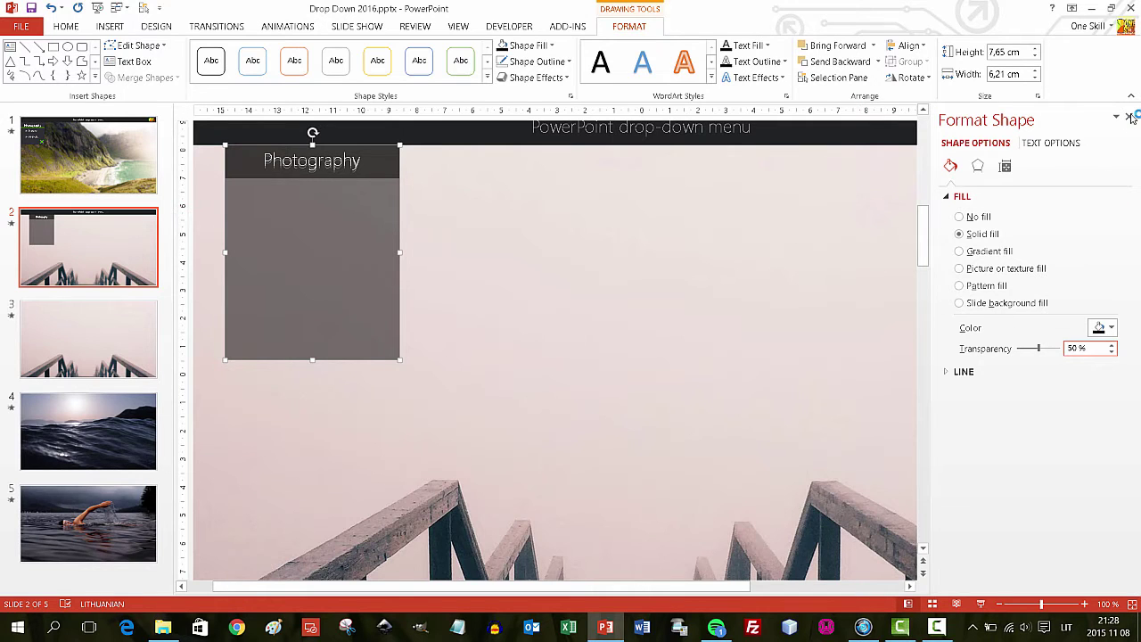
pyautogui.click(1129, 117)
pyautogui.click(640, 344)
pyautogui.click(371, 257)
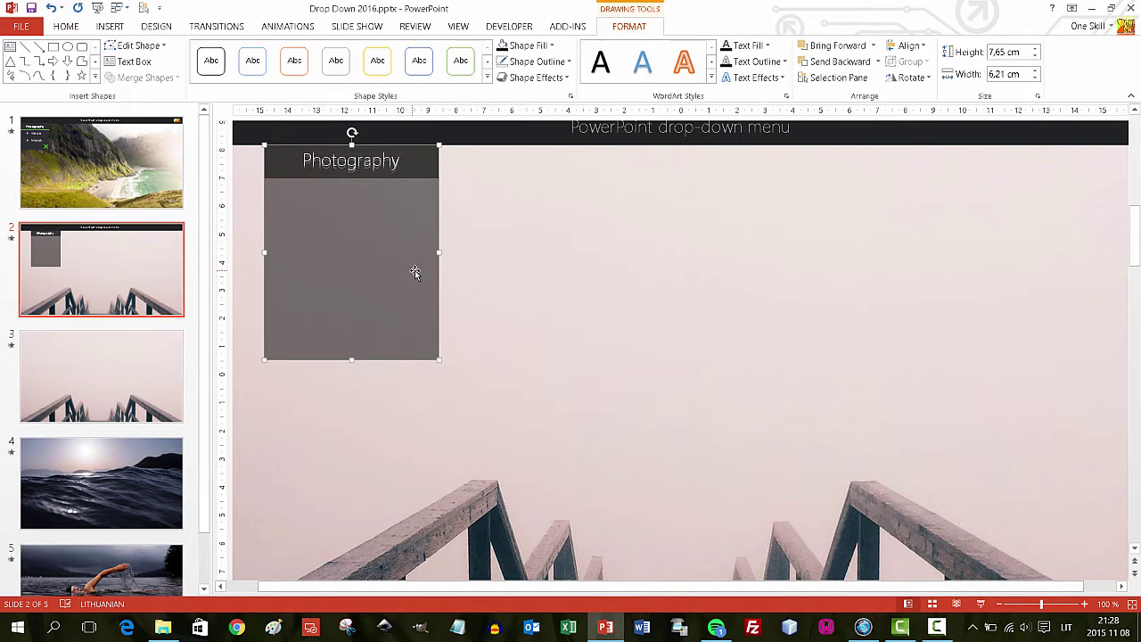
pyautogui.click(505, 209)
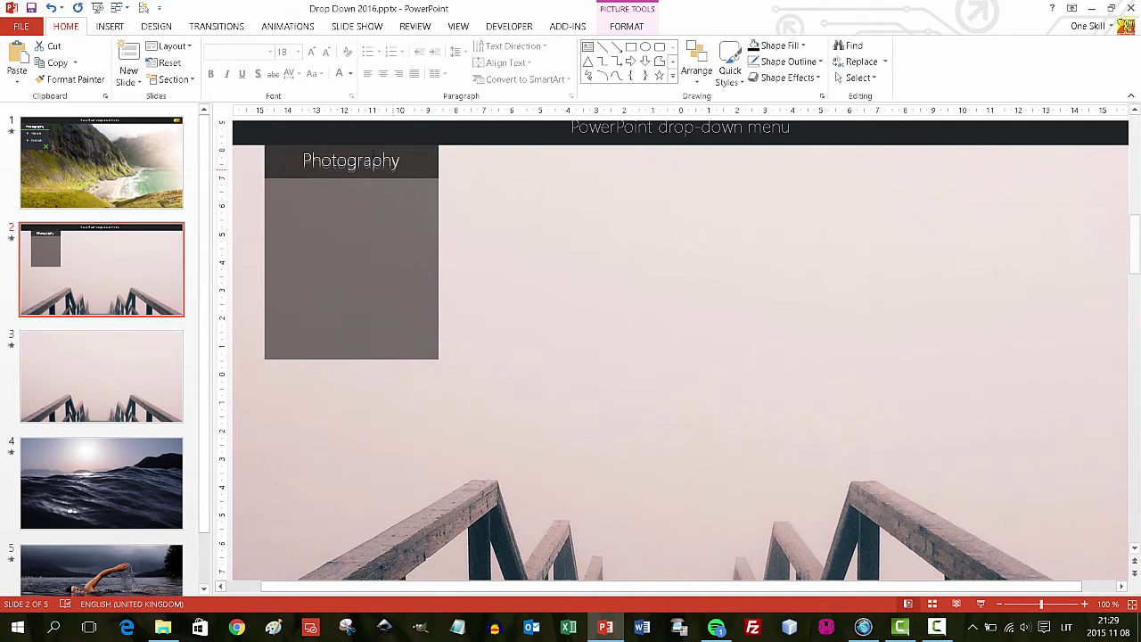
# Move the large panel aside, duplicate the small Photography box beneath it, and return the panel directly below the title bar.
pyautogui.moveTo(413, 218); pyautogui.dragTo(572, 235)
pyautogui.click(400, 153)
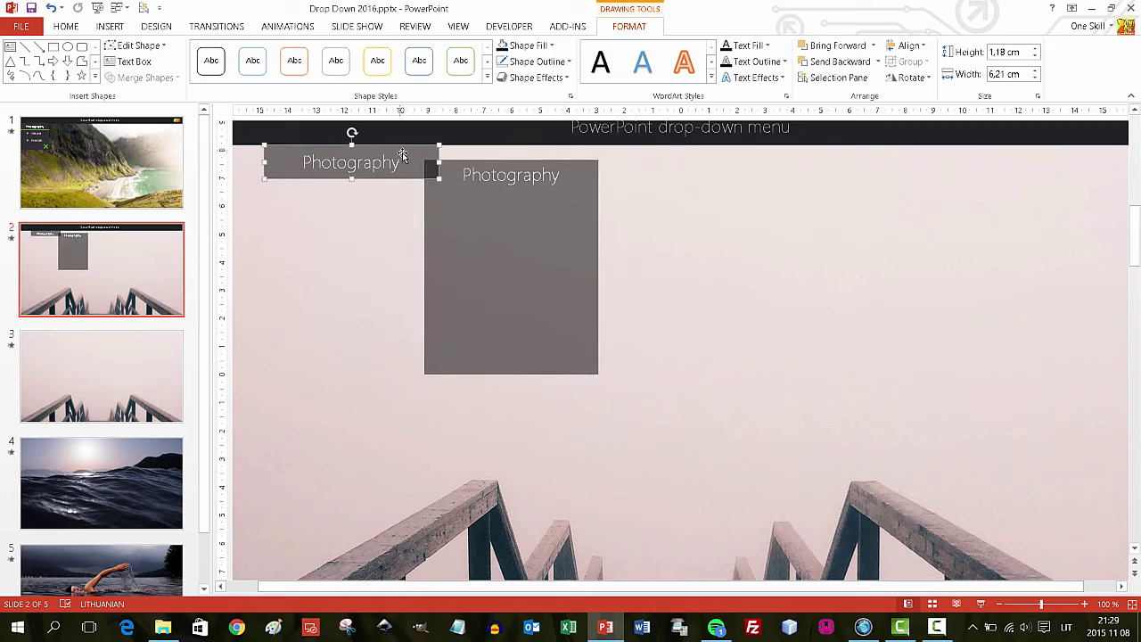
pyautogui.hotkey('ctrl', 'd')
pyautogui.moveTo(423, 184); pyautogui.dragTo(807, 239)
pyautogui.moveTo(540, 237); pyautogui.dragTo(381, 225)
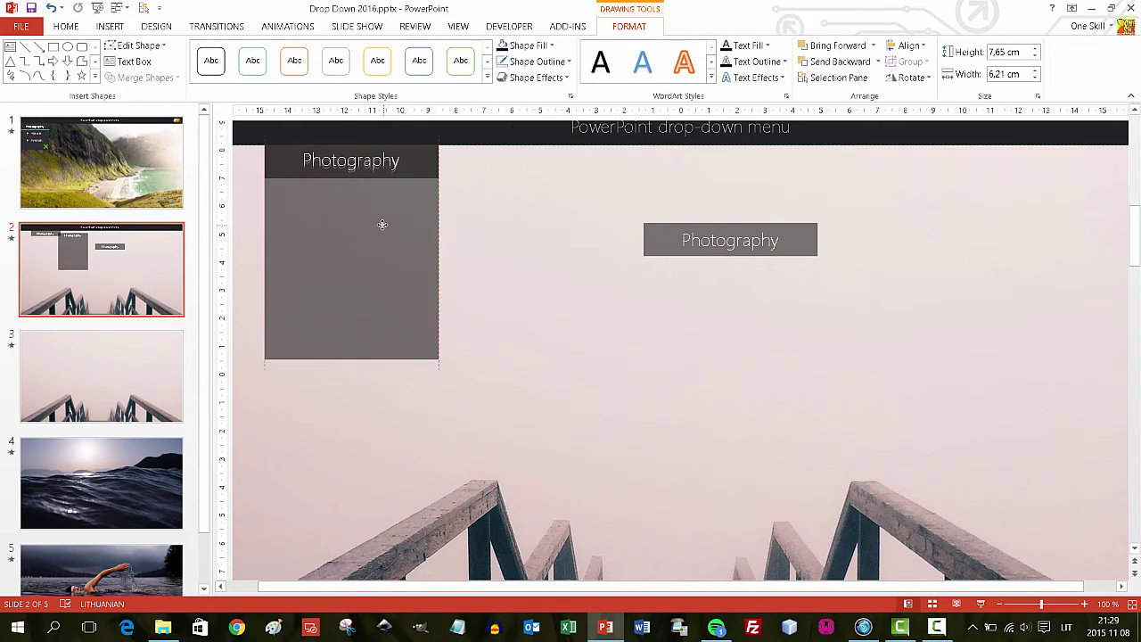
# Stack three copies of the small Photography box down the panel with a narrow gap between them.
pyautogui.moveTo(664, 240); pyautogui.dragTo(284, 199)
pyautogui.hotkey('ctrl', 'd')
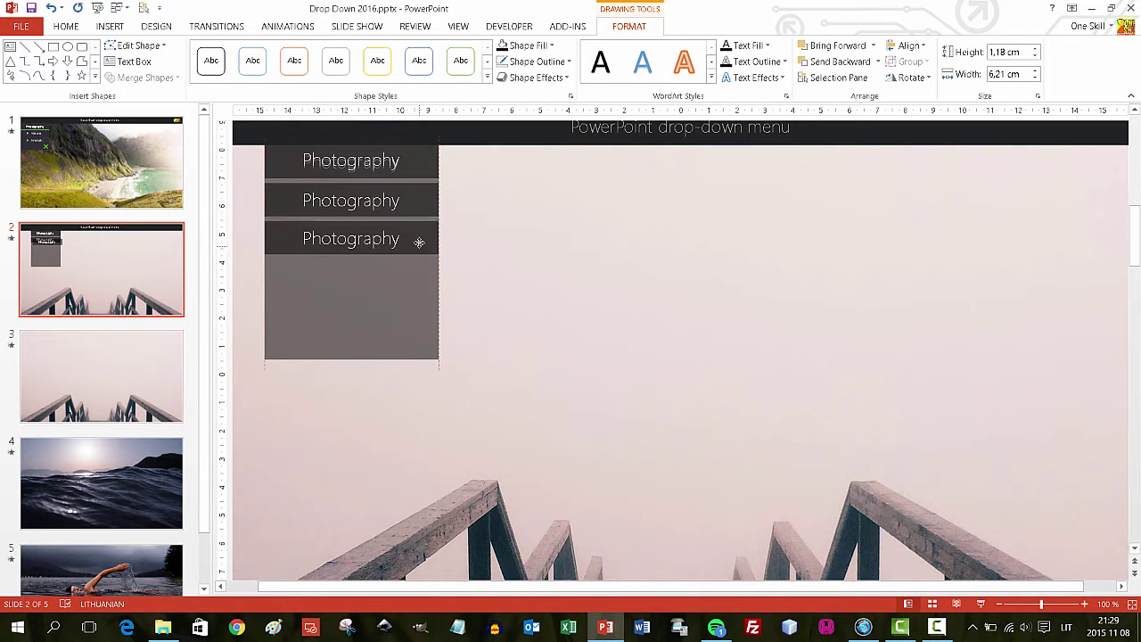
pyautogui.hotkey('ctrl', 'd')
# Narrow the three stacked Photography copies together from their left side, keeping them flush with the panel's right edge.
pyautogui.click(300, 215)
pyautogui.keyDown('shift'); pyautogui.click(347, 238); pyautogui.keyUp('shift')
pyautogui.keyDown('shift'); pyautogui.click(347, 276); pyautogui.keyUp('shift')
pyautogui.moveTo(265, 238); pyautogui.dragTo(307, 239)
# Add a ▶ arrow before the Photography text in the first narrowed box.
pyautogui.click(325, 200)
pyautogui.write('-->')
pyautogui.doubleClick(322, 200)
pyautogui.click(66, 26)
pyautogui.click(271, 53)
pyautogui.click(250, 105)
pyautogui.click(271, 53)
pyautogui.click(234, 229)
# Delete the two narrowed Photography copies that have no arrow.
pyautogui.click(319, 230)
pyautogui.press('Delete')
pyautogui.moveTo(318, 272); pyautogui.dragTo(274, 321)
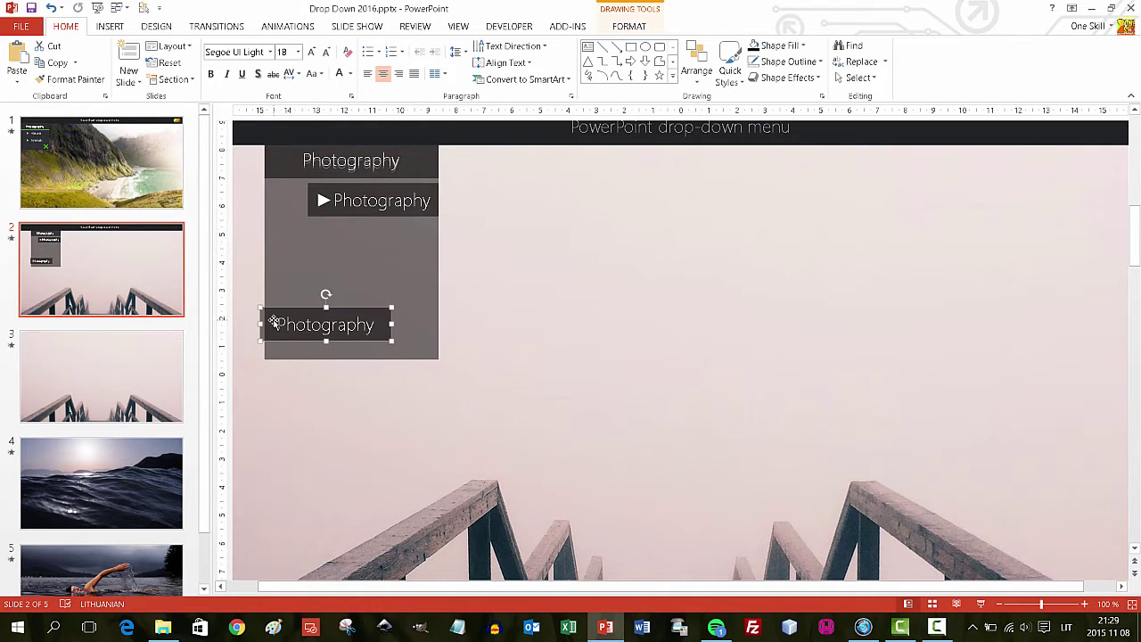
pyautogui.press('Delete')
# Try a different font colour on the arrow item in the panel.
pyautogui.click(348, 212)
pyautogui.click(350, 74)
pyautogui.click(351, 77)
pyautogui.click(350, 77)
pyautogui.click(351, 215)
pyautogui.hotkey('ctrl', 'z')
pyautogui.click(349, 73)
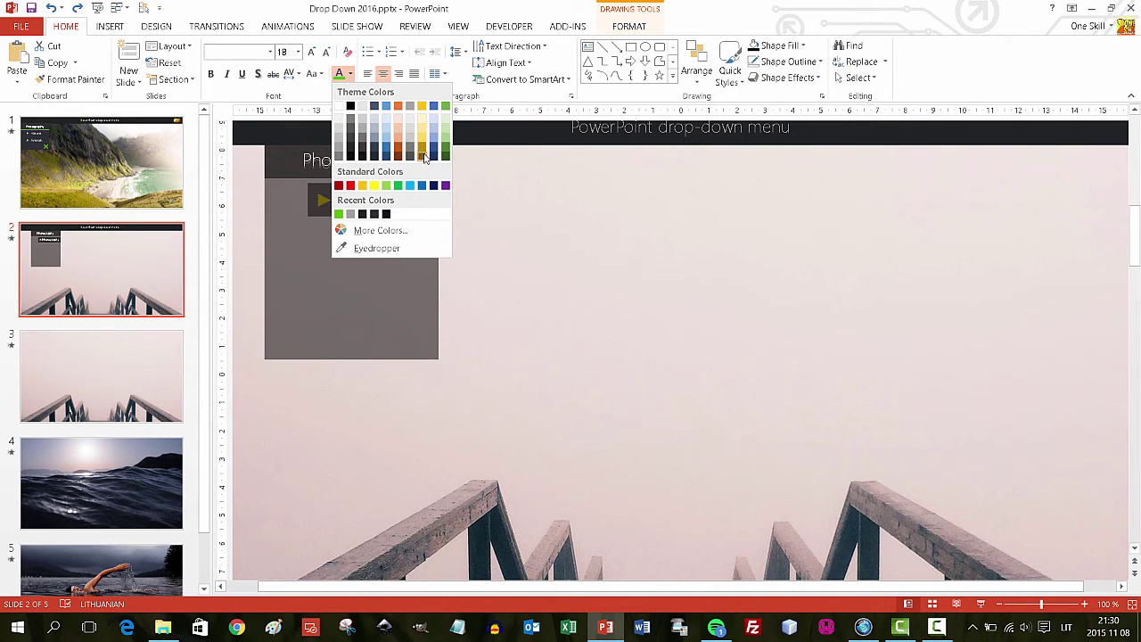
pyautogui.click(350, 77)
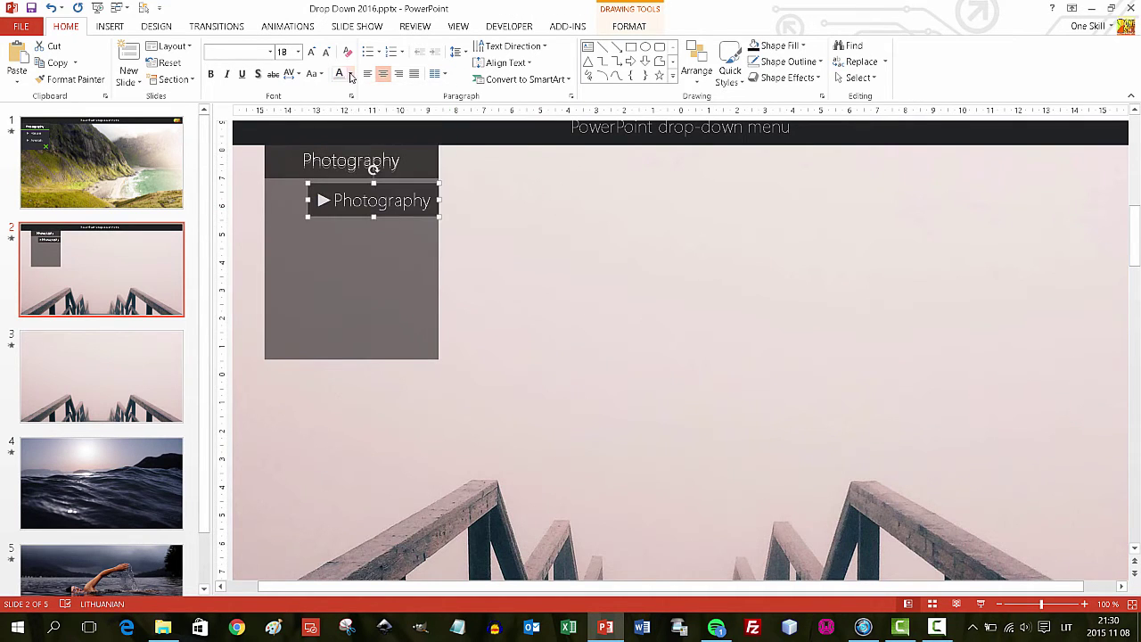
# Set the font colour of the arrow item's text to white.
pyautogui.click(511, 203)
pyautogui.click(393, 207)
pyautogui.click(350, 74)
pyautogui.click(339, 104)
pyautogui.click(520, 202)
# Duplicate the arrow item directly below itself and shorten the panel so it ends just beneath the two items.
pyautogui.click(428, 204)
pyautogui.hotkey('ctrl', 'd')
pyautogui.moveTo(431, 226); pyautogui.dragTo(421, 255)
pyautogui.hotkey('ctrl', 'd')
pyautogui.press('Delete')
pyautogui.click(383, 321)
pyautogui.moveTo(351, 359); pyautogui.dragTo(381, 281)
# Retitle the two arrow items as Waves and Swimmer.
pyautogui.click(379, 199)
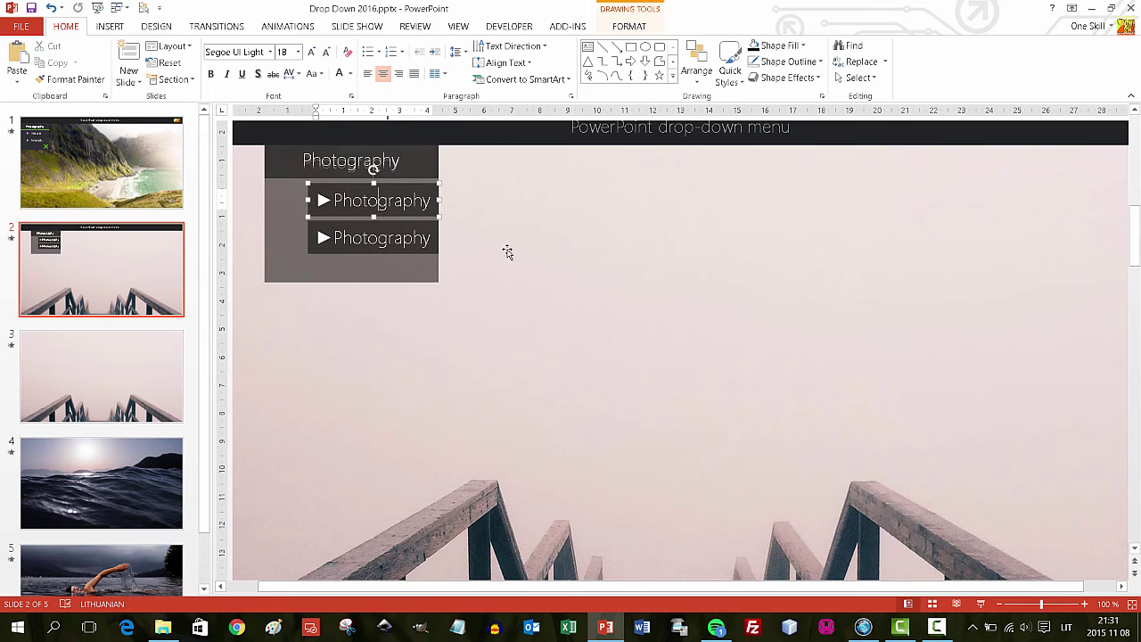
pyautogui.moveTo(333, 199); pyautogui.dragTo(432, 199)
pyautogui.write('Waves')
pyautogui.moveTo(333, 237); pyautogui.dragTo(436, 248)
# Left-align the text of the Waves and Swimmer items and narrow both boxes from their left side.
pyautogui.keyDown('shift'); pyautogui.click(419, 200); pyautogui.keyUp('shift')
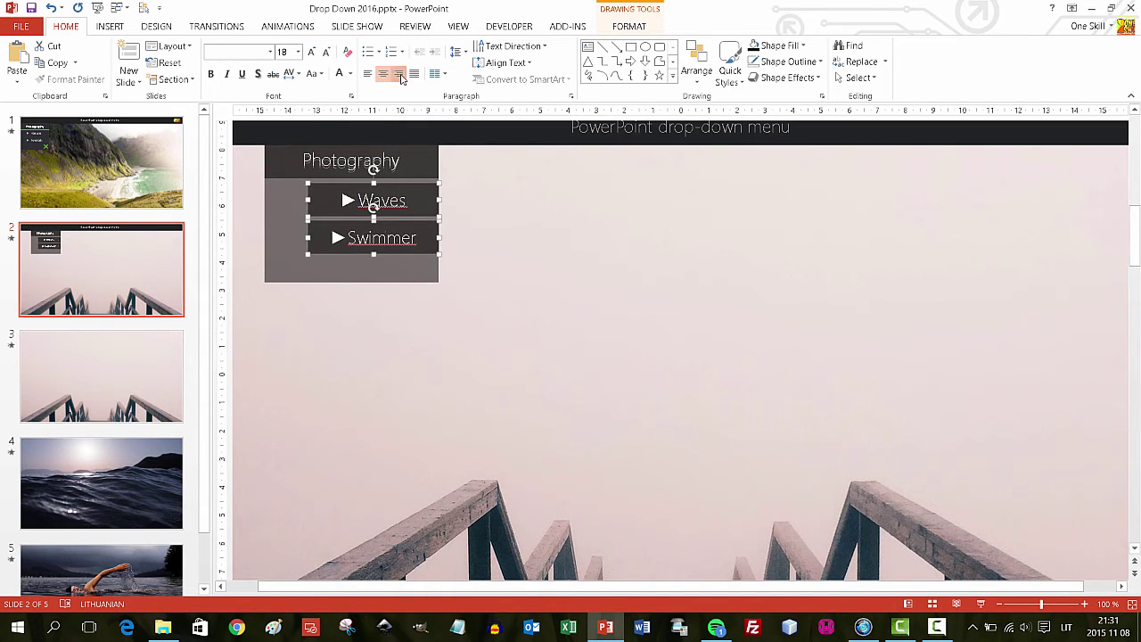
pyautogui.click(500, 208)
# Colour the ▶ arrow before Waves green.
pyautogui.click(350, 73)
pyautogui.moveTo(360, 201); pyautogui.dragTo(343, 201)
pyautogui.click(338, 215)
pyautogui.click(472, 207)
pyautogui.hotkey('ctrl', 'z')
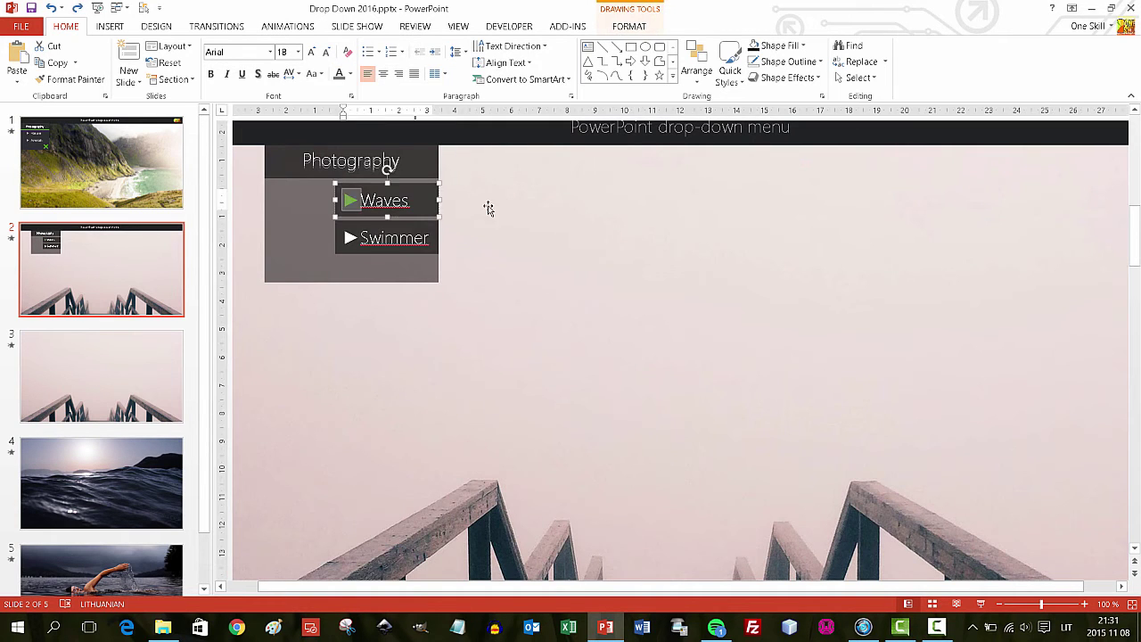